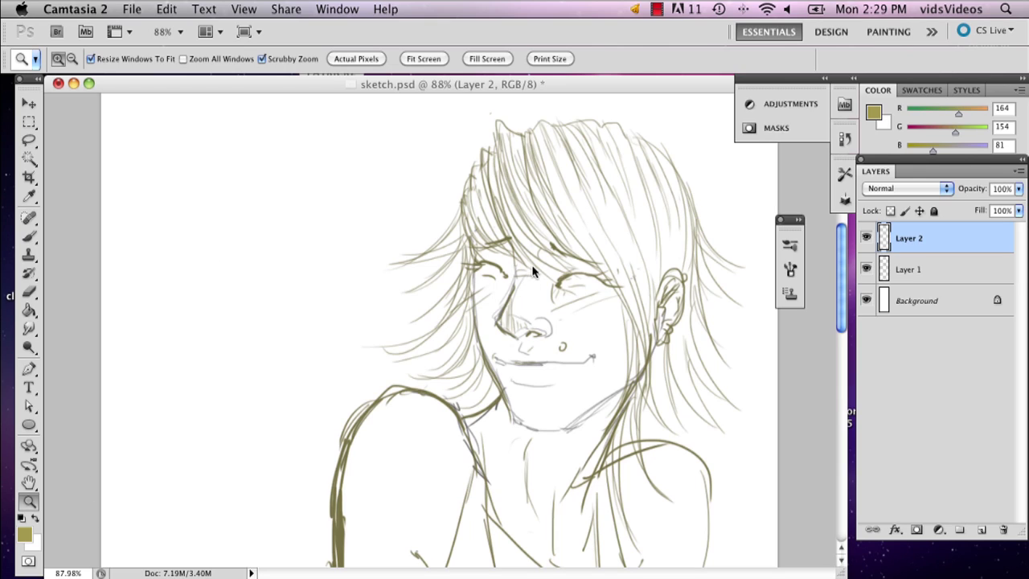
# Zoom the girl's face to 100% and select Layer 1, the sketch layer
pyautogui.click(535, 309)
pyautogui.scroll(-3, 537, 546)
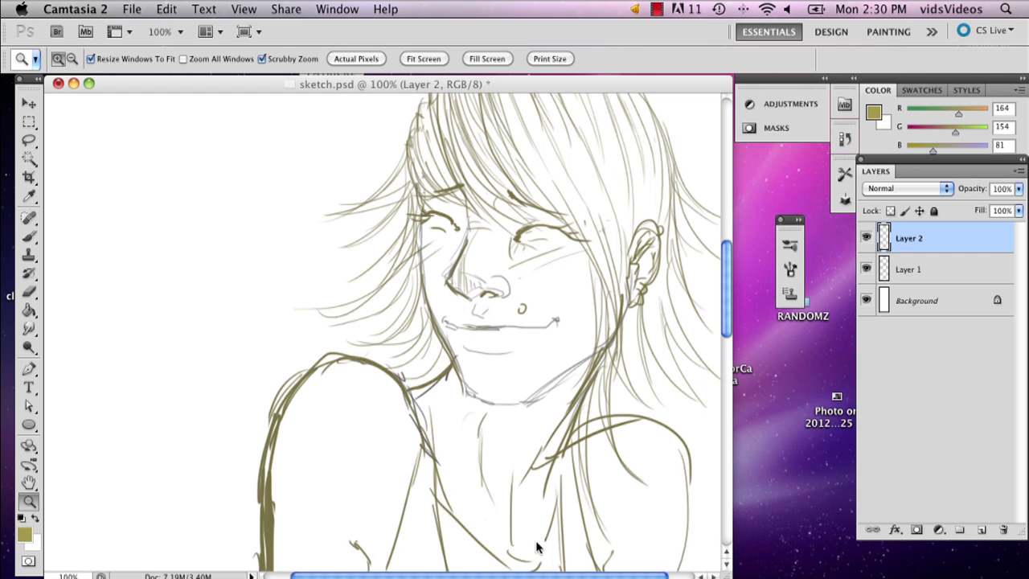
pyautogui.hscroll(2, 551, 562)
pyautogui.scroll(-2, 551, 563)
pyautogui.scroll(3, 670, 340)
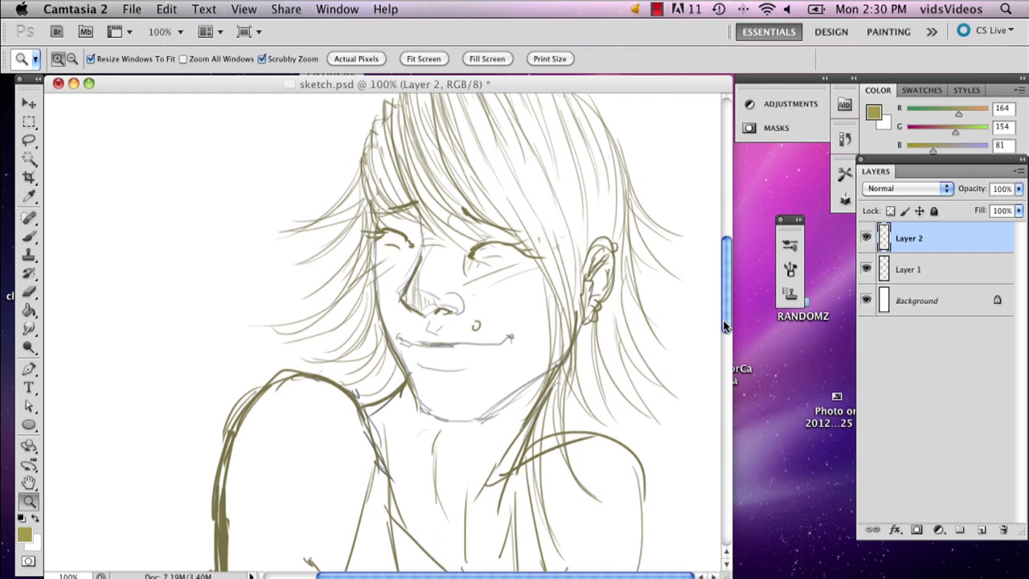
pyautogui.click(905, 270)
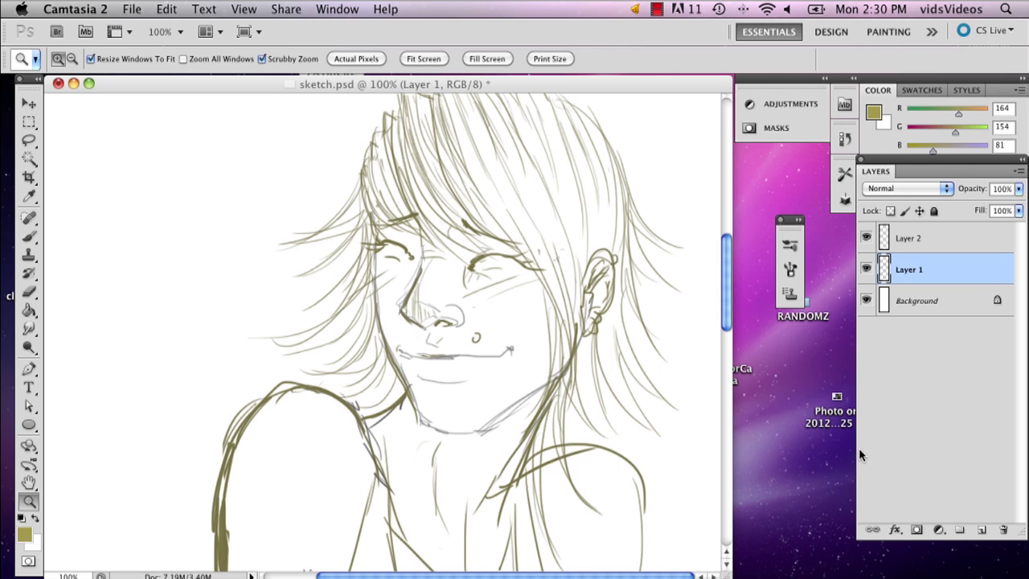
# Apply a light blue (#93c4fa) Color Overlay effect to Layer 1 so the sketch lines turn pale blue
pyautogui.click(939, 532)
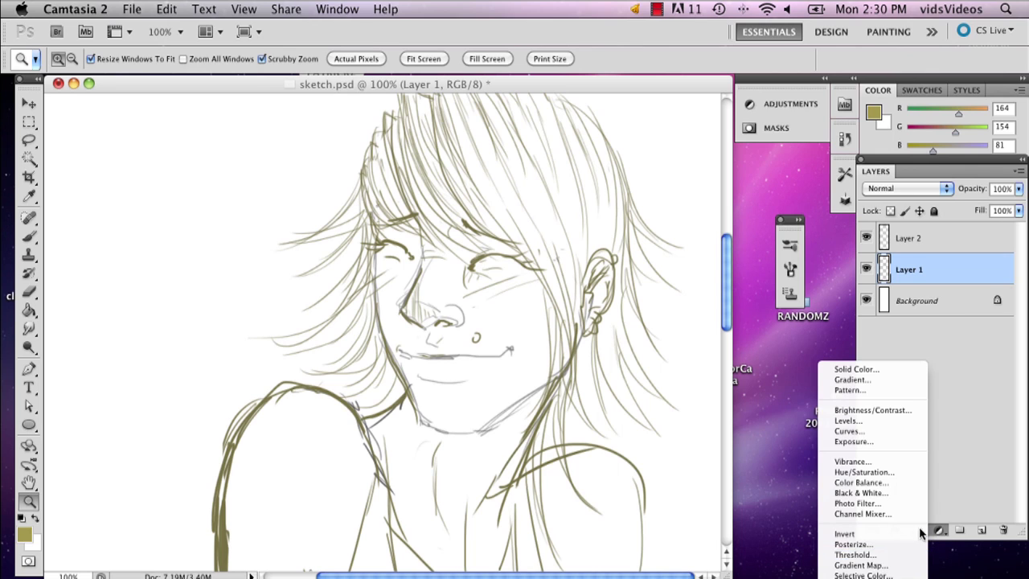
pyautogui.click(967, 440)
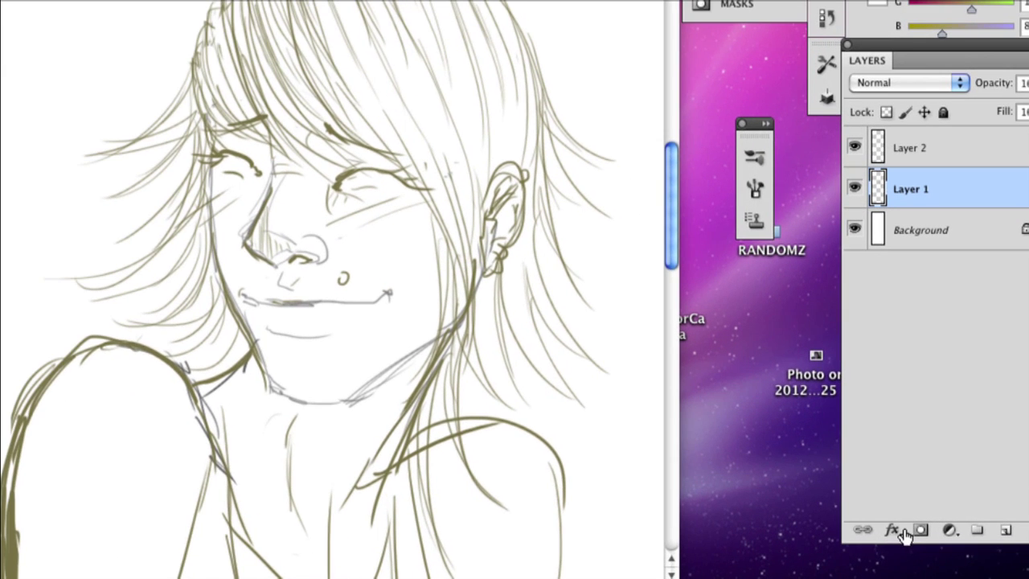
pyautogui.click(894, 531)
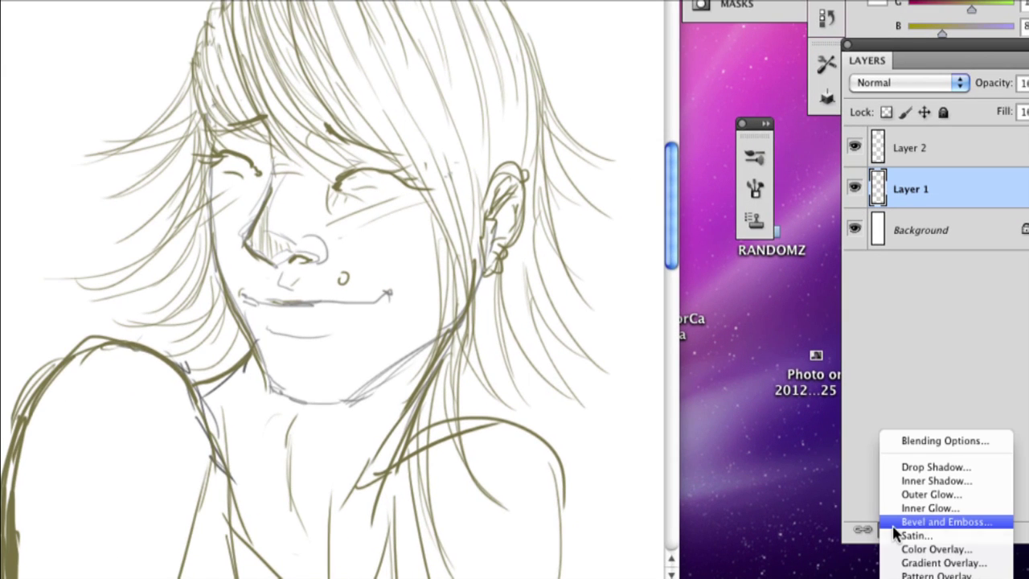
pyautogui.click(924, 549)
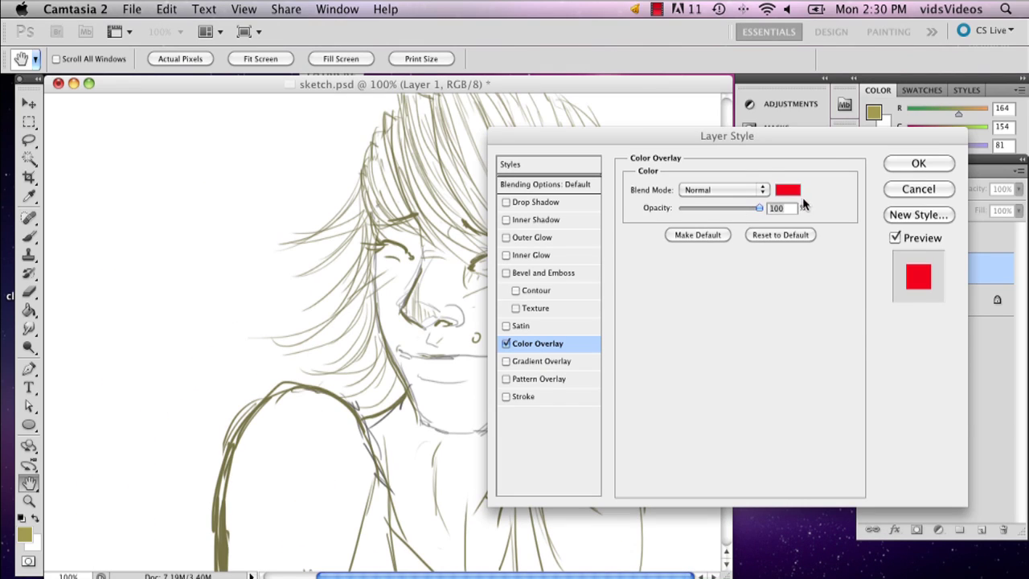
pyautogui.click(788, 190)
pyautogui.click(788, 241)
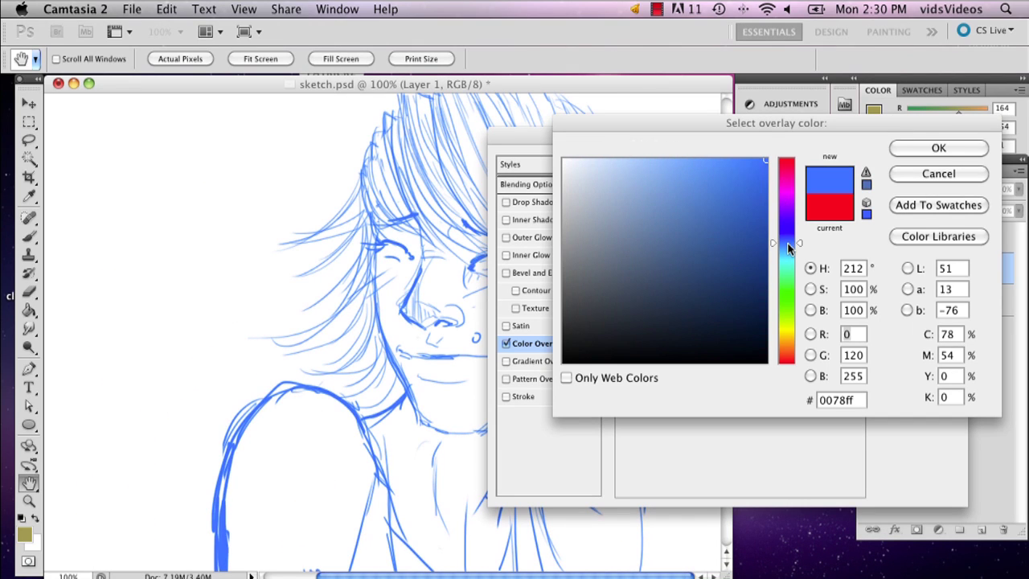
pyautogui.click(647, 161)
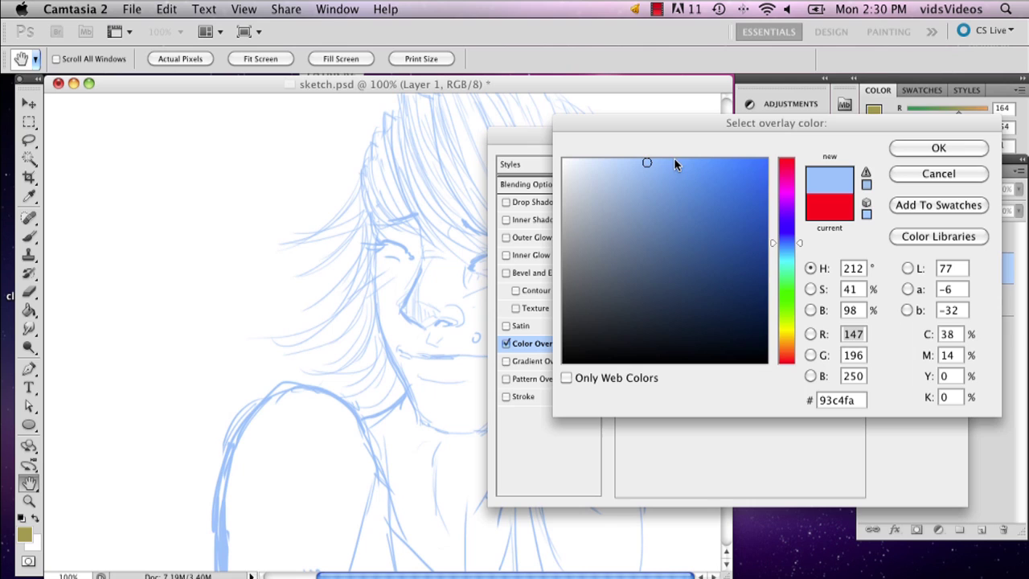
pyautogui.click(936, 149)
pyautogui.click(905, 164)
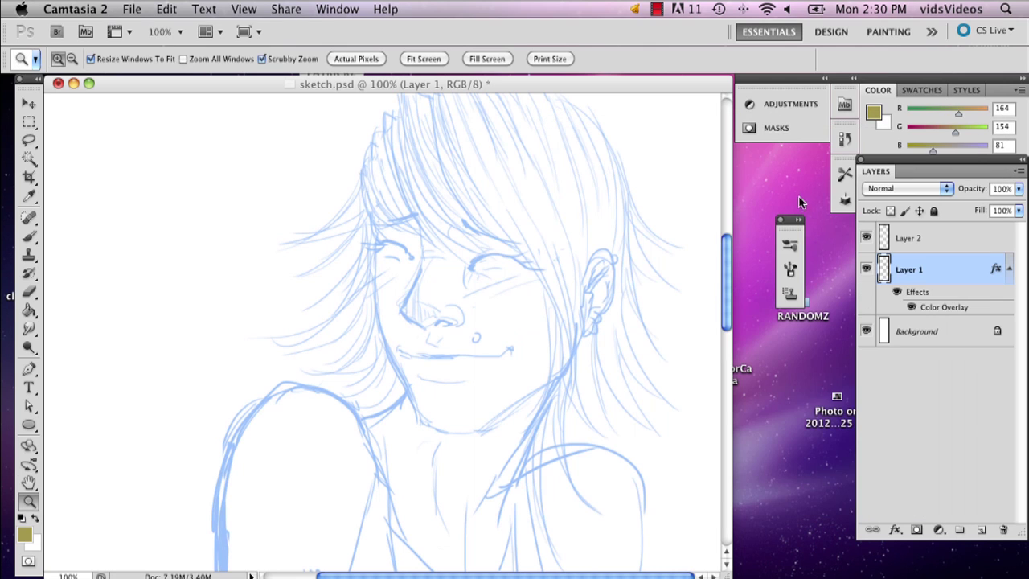
# Select Layer 2 and set the foreground colour to pure black (#000000)
pyautogui.click(910, 238)
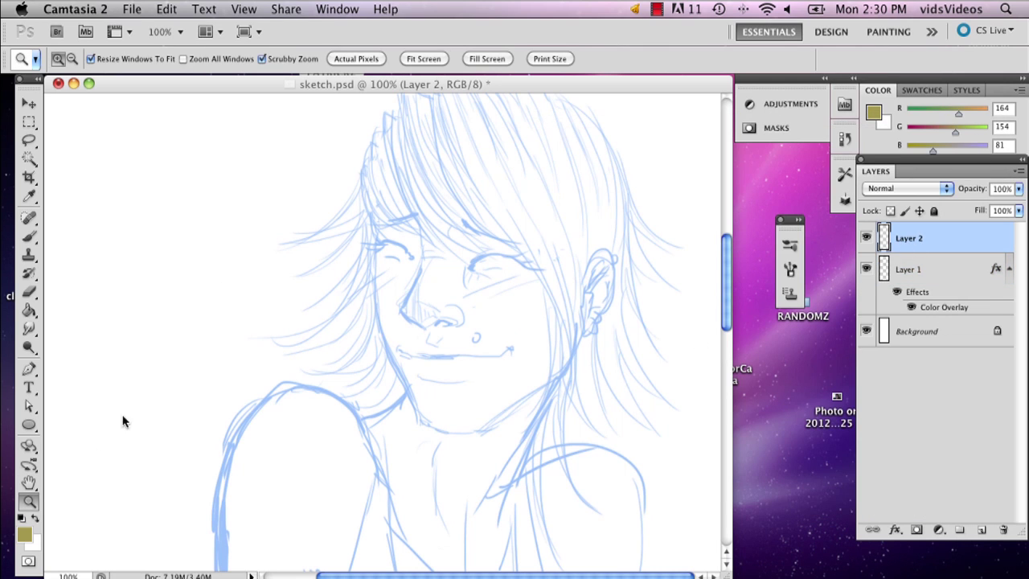
pyautogui.click(24, 535)
pyautogui.click(619, 263)
pyautogui.moveTo(619, 262); pyautogui.dragTo(562, 310)
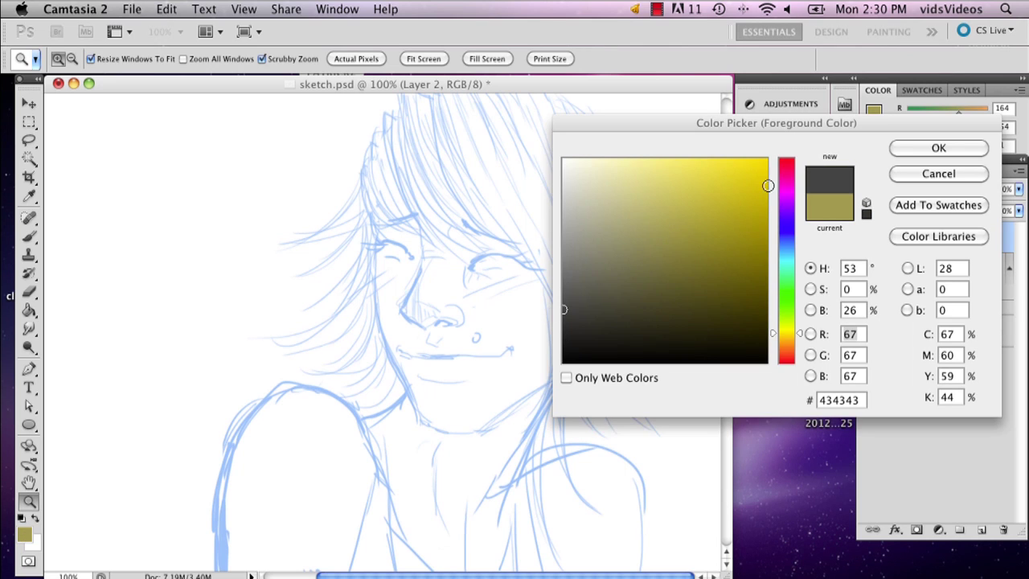
pyautogui.moveTo(613, 360); pyautogui.dragTo(554, 366)
pyautogui.click(938, 148)
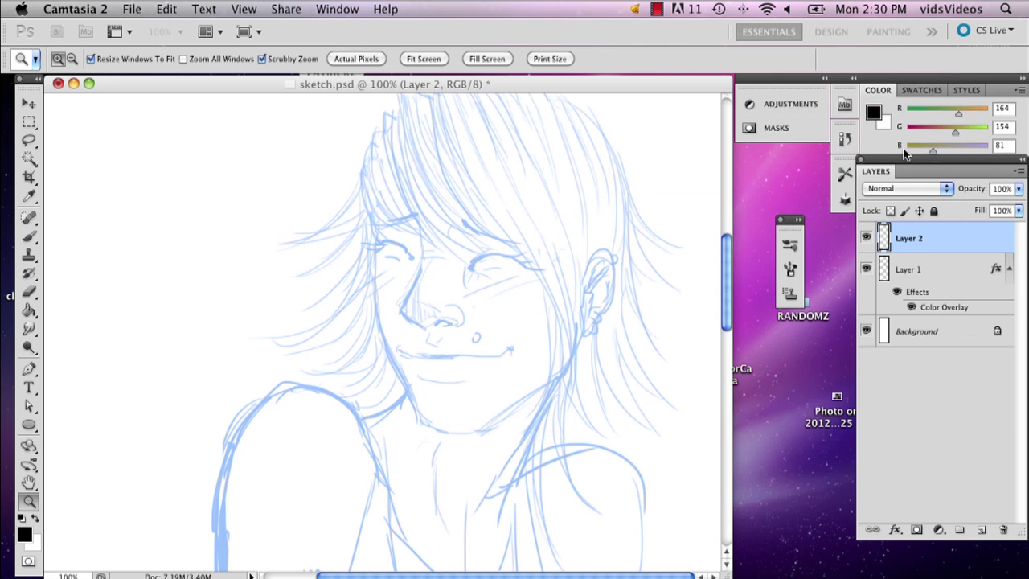
# Choose the Brush tool with the hard 3 px brush preset
pyautogui.click(28, 236)
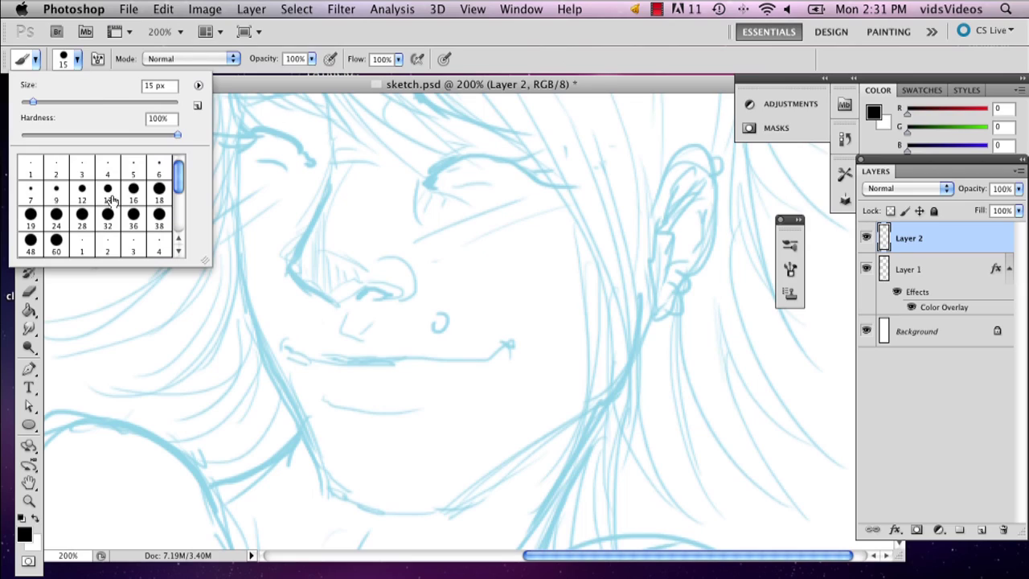
pyautogui.click(81, 167)
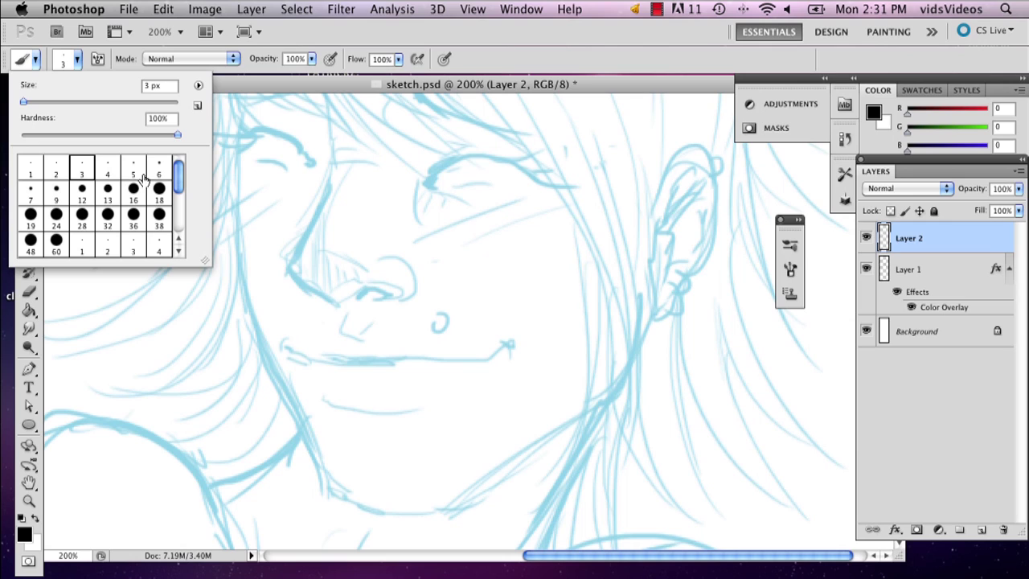
pyautogui.click(236, 139)
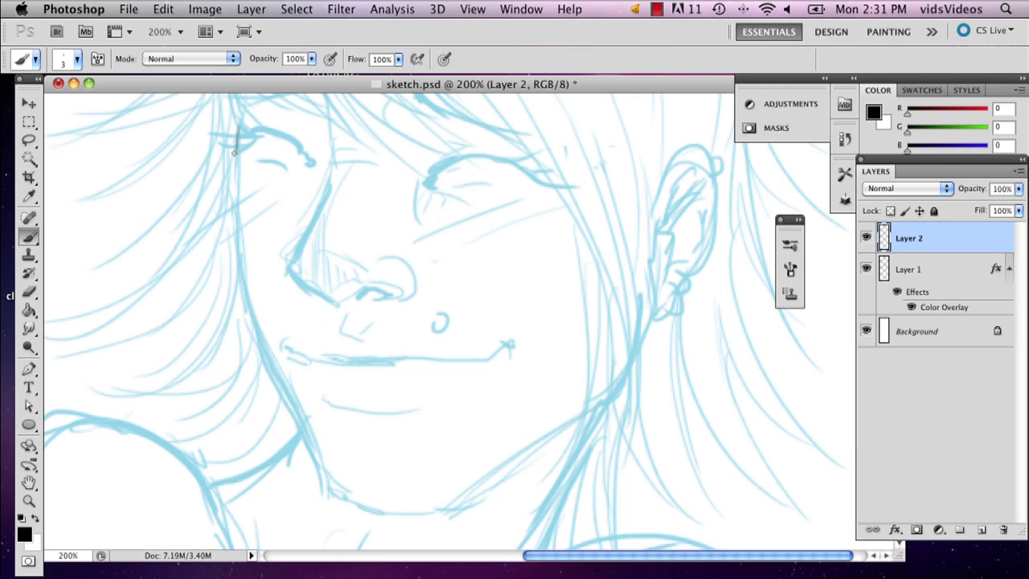
# Ink the jawline from the chin toward the ear, undoing the stray face-outline strokes
pyautogui.press('super+z')
pyautogui.moveTo(236, 230); pyautogui.dragTo(262, 350)
pyautogui.press('super+z')
pyautogui.moveTo(236, 181)
pyautogui.mouseDown()
pyautogui.moveTo(258, 338)
pyautogui.moveTo(336, 492)
pyautogui.moveTo(405, 517)
pyautogui.moveTo(423, 516)
pyautogui.moveTo(378, 511)
pyautogui.moveTo(456, 506)
pyautogui.mouseUp()
pyautogui.press('super+z')
pyautogui.press('super+z')
pyautogui.press('super+z')
pyautogui.moveTo(370, 508)
pyautogui.mouseDown()
pyautogui.moveTo(419, 511)
pyautogui.moveTo(469, 490)
pyautogui.moveTo(612, 396)
pyautogui.mouseUp()
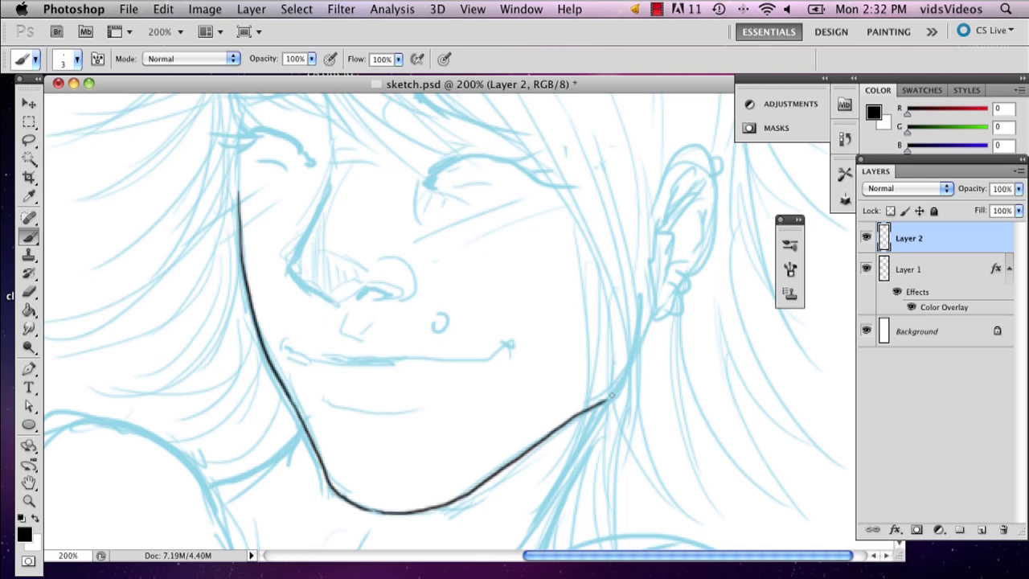
# Ink the nose bridge, tip and mark below, the smile corner, piercing circle and lower lip
pyautogui.moveTo(329, 172)
pyautogui.mouseDown()
pyautogui.moveTo(288, 270)
pyautogui.moveTo(351, 301)
pyautogui.mouseUp()
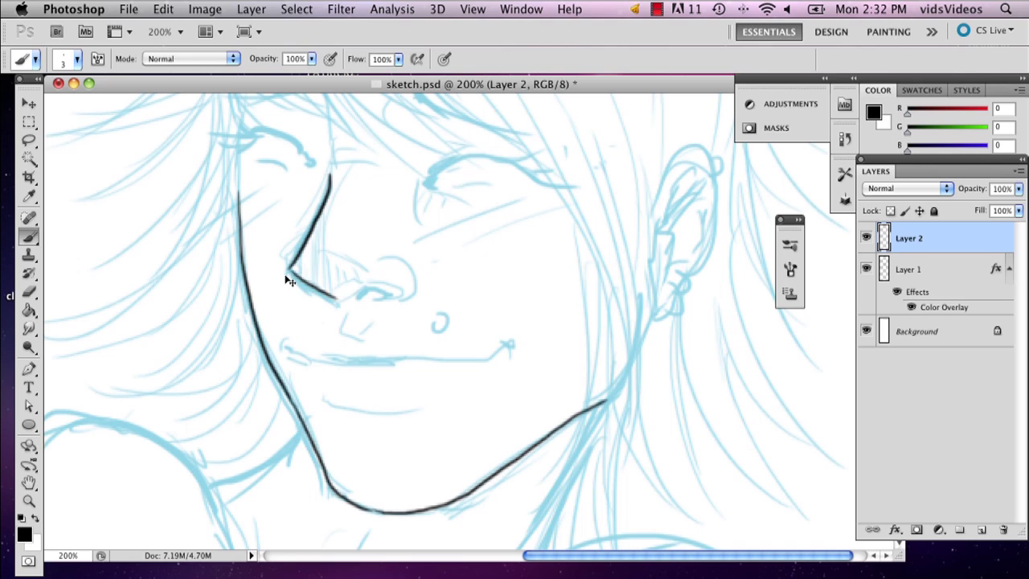
pyautogui.press('super+z')
pyautogui.moveTo(289, 268)
pyautogui.mouseDown()
pyautogui.moveTo(318, 296)
pyautogui.moveTo(390, 300)
pyautogui.mouseUp()
pyautogui.moveTo(387, 258)
pyautogui.mouseDown()
pyautogui.moveTo(420, 287)
pyautogui.moveTo(406, 304)
pyautogui.mouseUp()
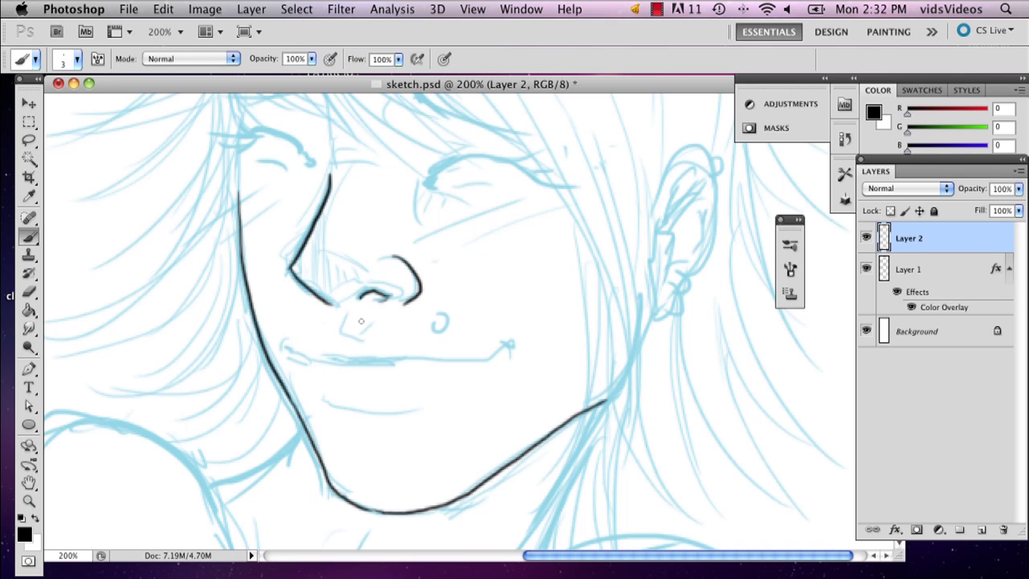
pyautogui.moveTo(341, 317); pyautogui.dragTo(367, 333)
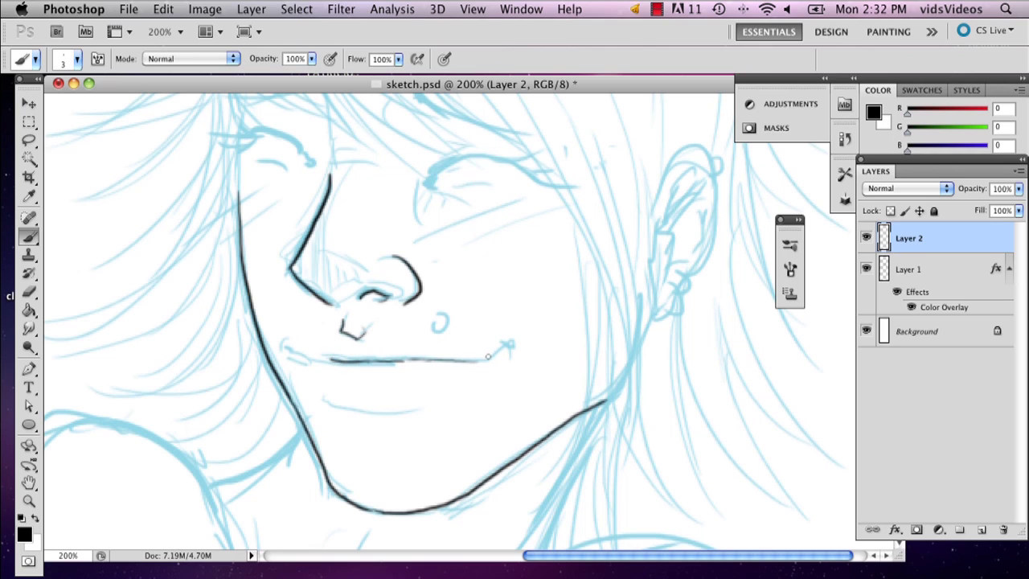
pyautogui.moveTo(504, 343); pyautogui.dragTo(512, 358)
pyautogui.moveTo(435, 325); pyautogui.dragTo(436, 322)
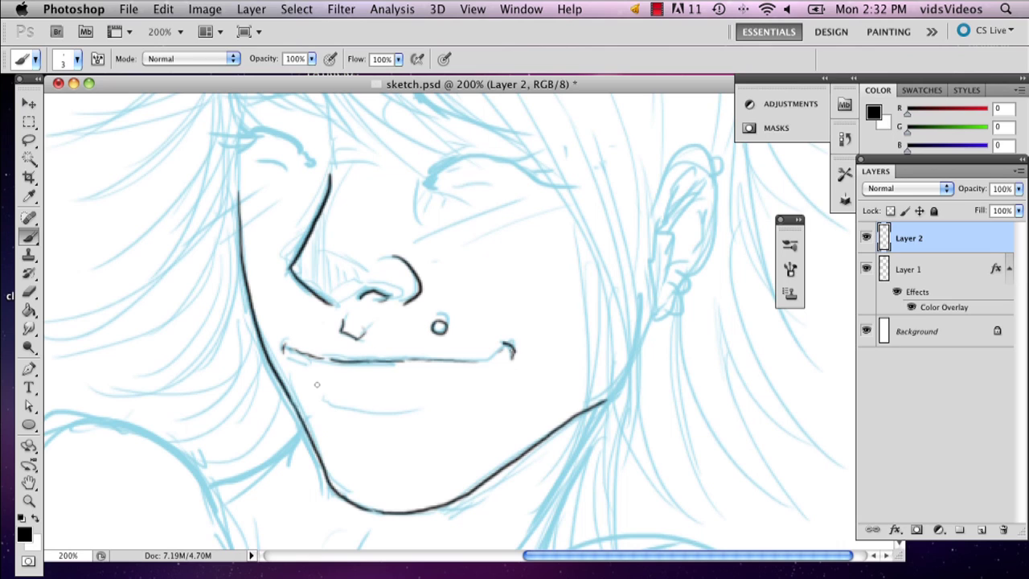
pyautogui.moveTo(317, 386)
pyautogui.mouseDown()
pyautogui.moveTo(339, 403)
pyautogui.moveTo(413, 408)
pyautogui.mouseUp()
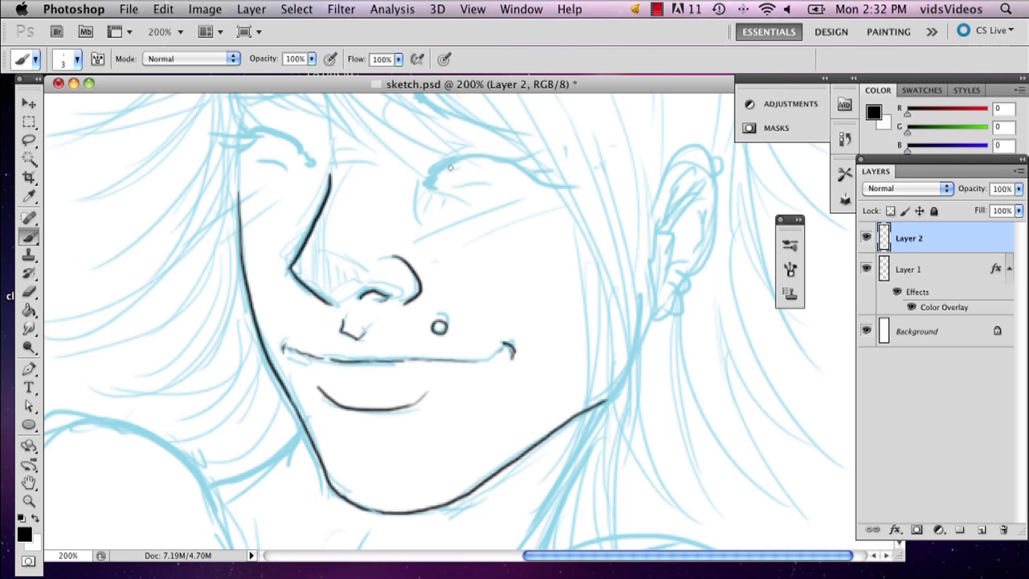
# Ink both closed eyelids, with lashes on the right eye and a line under the left
pyautogui.moveTo(472, 158); pyautogui.dragTo(523, 167)
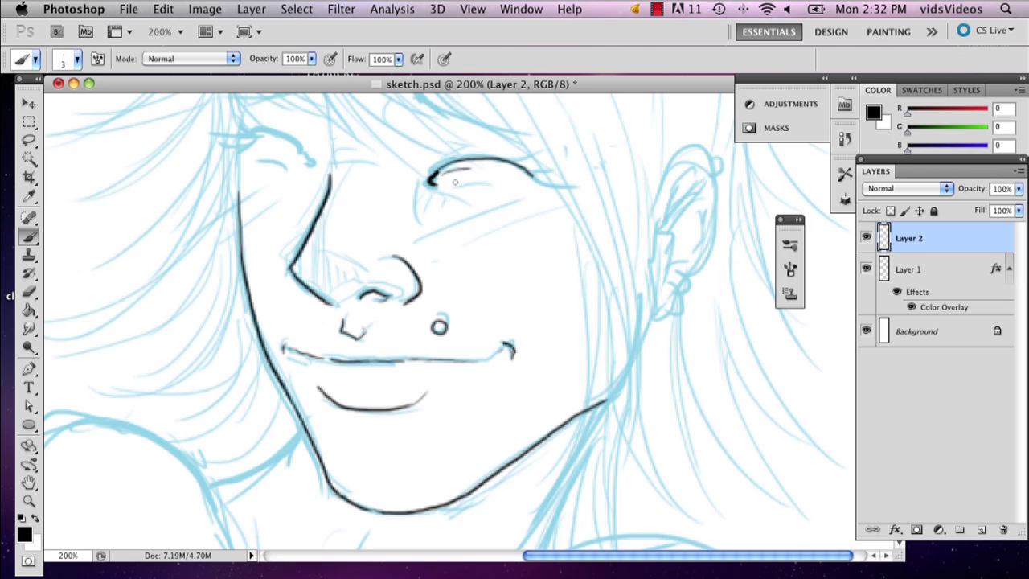
pyautogui.moveTo(483, 159)
pyautogui.mouseDown()
pyautogui.moveTo(550, 145)
pyautogui.moveTo(526, 159)
pyautogui.moveTo(575, 179)
pyautogui.mouseUp()
pyautogui.moveTo(444, 158); pyautogui.dragTo(487, 138)
pyautogui.hotkey('ctrl', 'z')
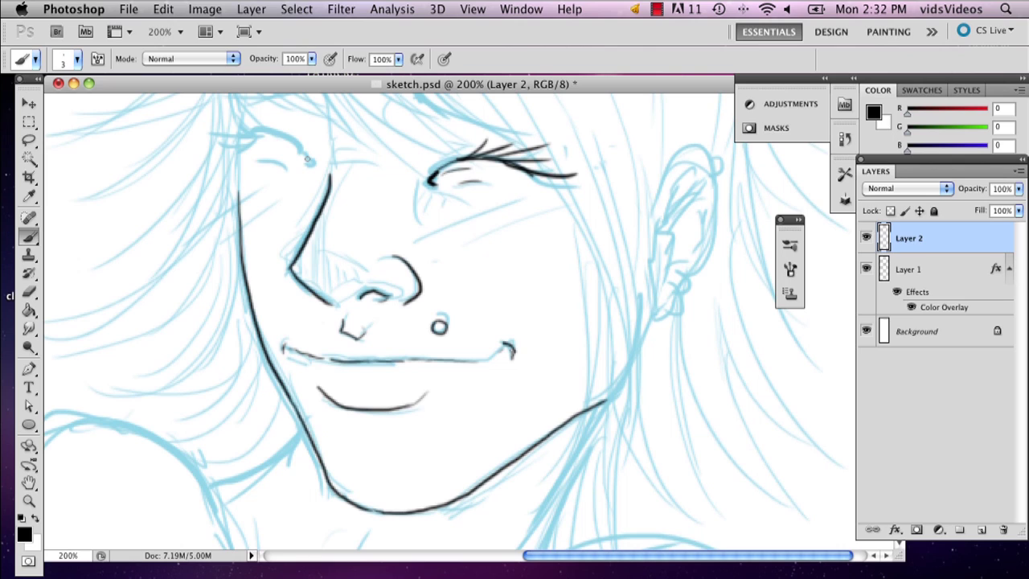
pyautogui.moveTo(307, 159)
pyautogui.mouseDown()
pyautogui.moveTo(275, 128)
pyautogui.moveTo(219, 127)
pyautogui.moveTo(257, 121)
pyautogui.mouseUp()
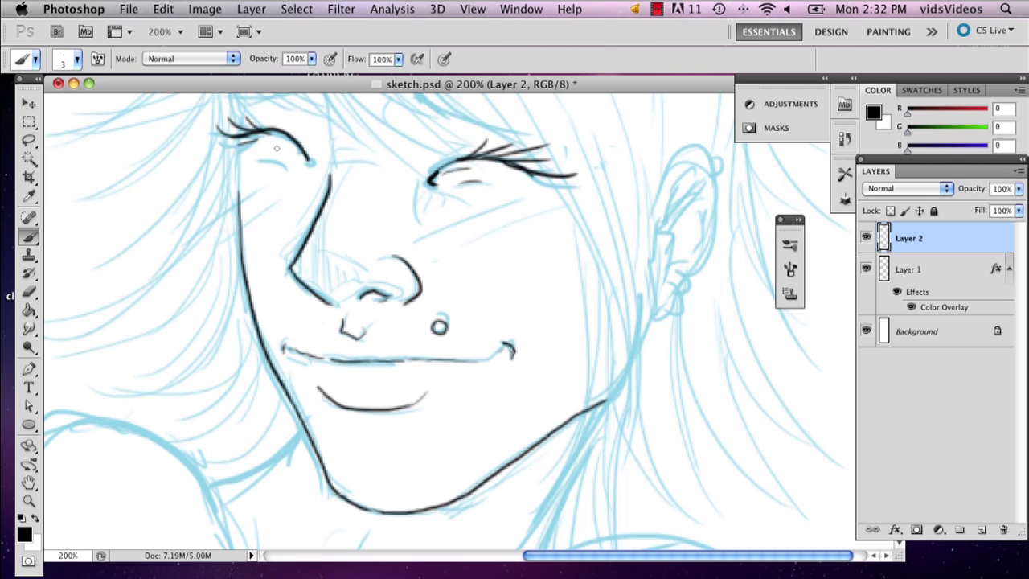
pyautogui.moveTo(271, 160); pyautogui.dragTo(296, 166)
# Fit the sketch on screen, then zoom the view to 66.7%
pyautogui.click(28, 500)
pyautogui.click(423, 59)
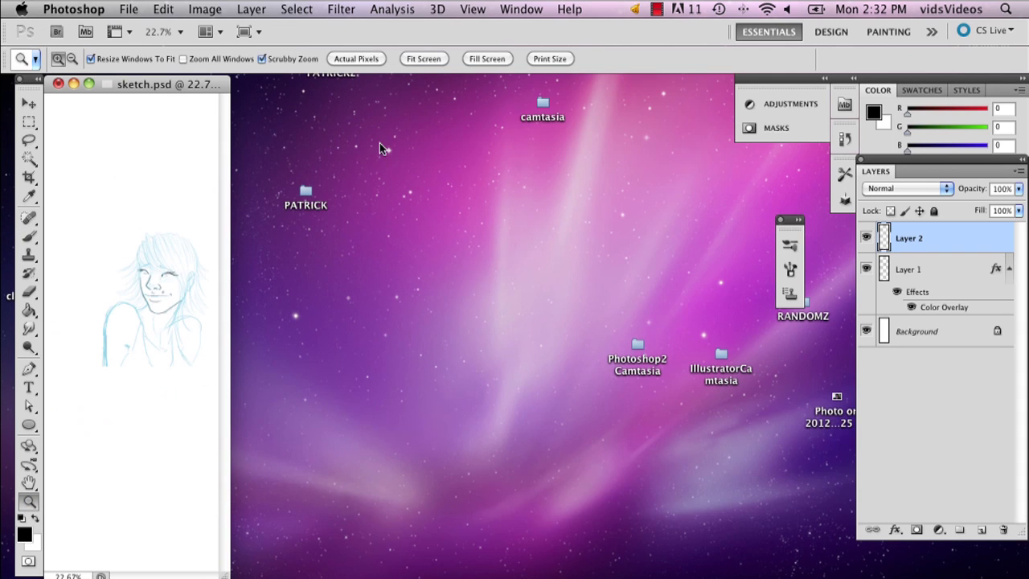
pyautogui.click(161, 306)
pyautogui.click(219, 322)
pyautogui.click(274, 361)
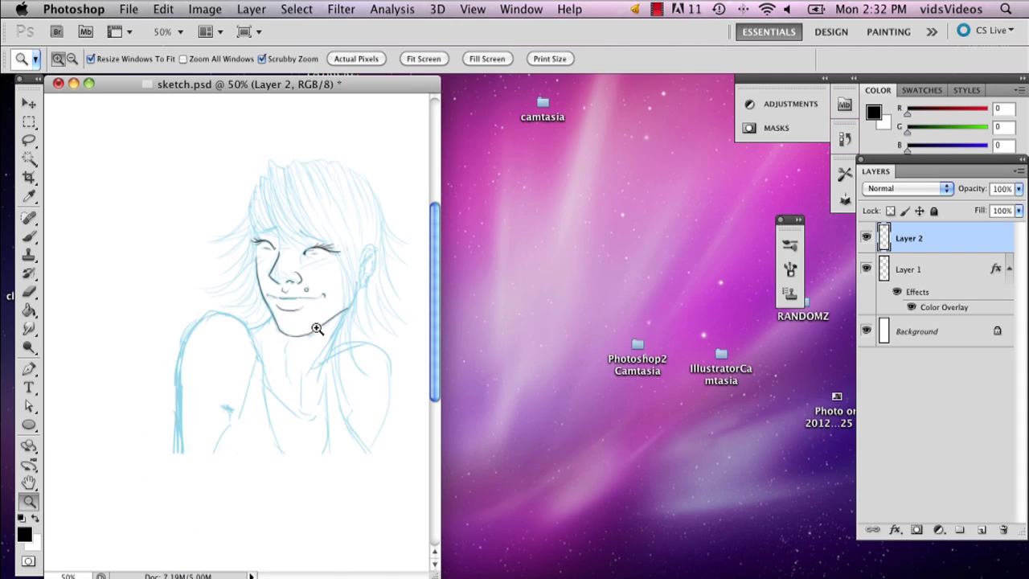
pyautogui.click(321, 257)
pyautogui.click(28, 235)
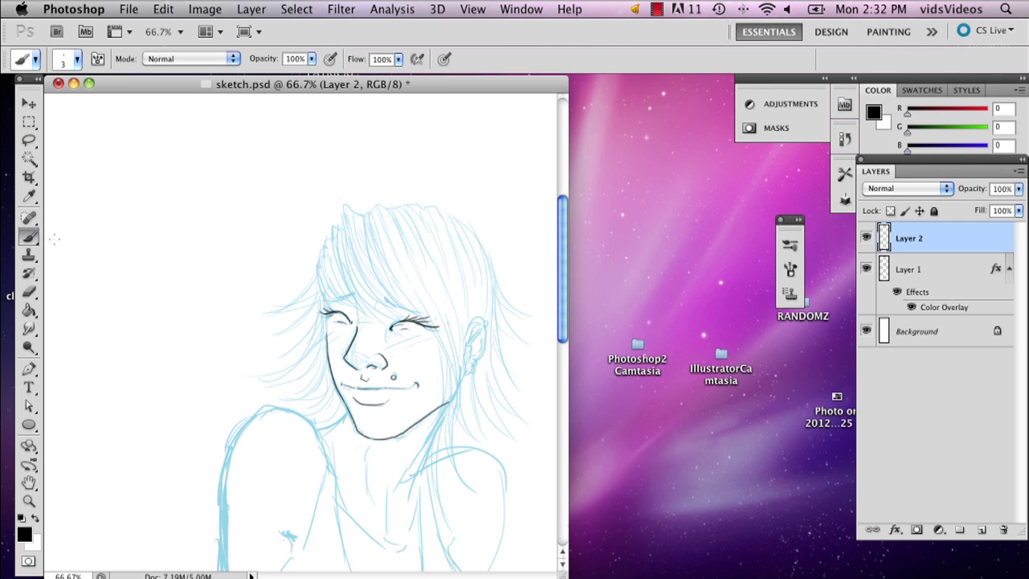
# Brush three trial hair strands and undo them all, leaving the hair uninked
pyautogui.moveTo(341, 202); pyautogui.dragTo(385, 309)
pyautogui.press('super+z')
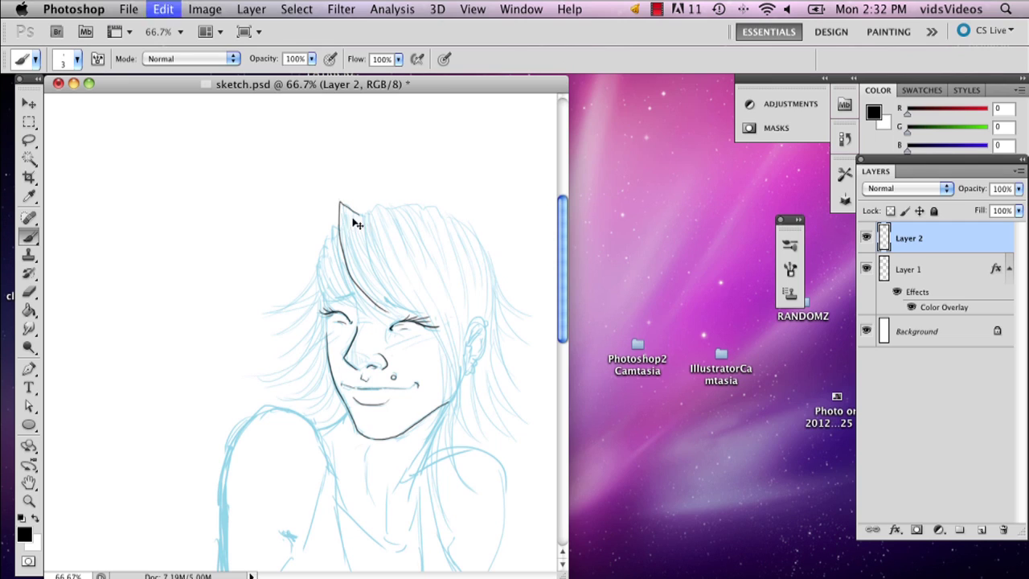
pyautogui.moveTo(341, 198)
pyautogui.mouseDown()
pyautogui.moveTo(350, 269)
pyautogui.moveTo(401, 320)
pyautogui.mouseUp()
pyautogui.press('super+z')
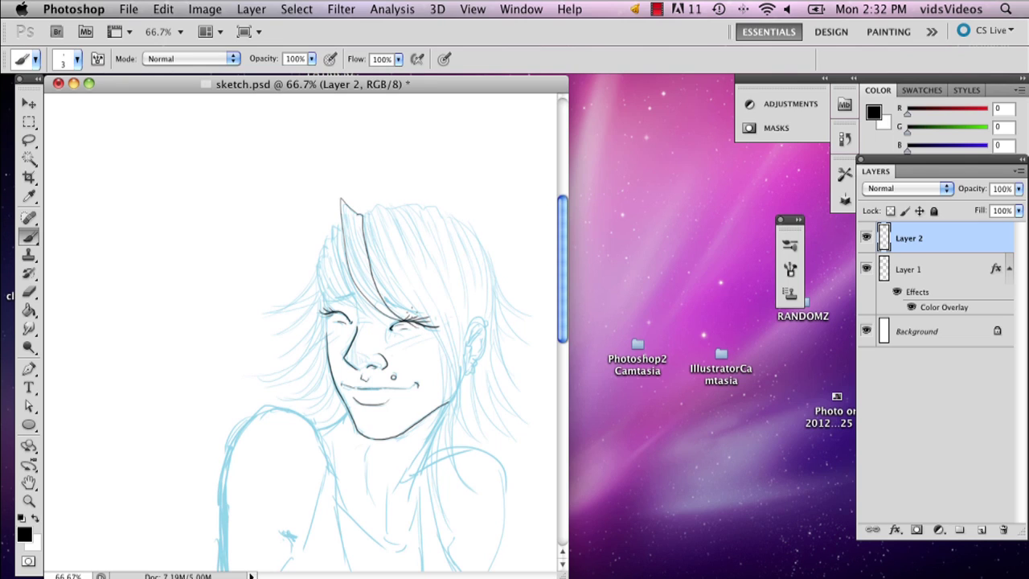
pyautogui.moveTo(376, 228); pyautogui.dragTo(409, 297)
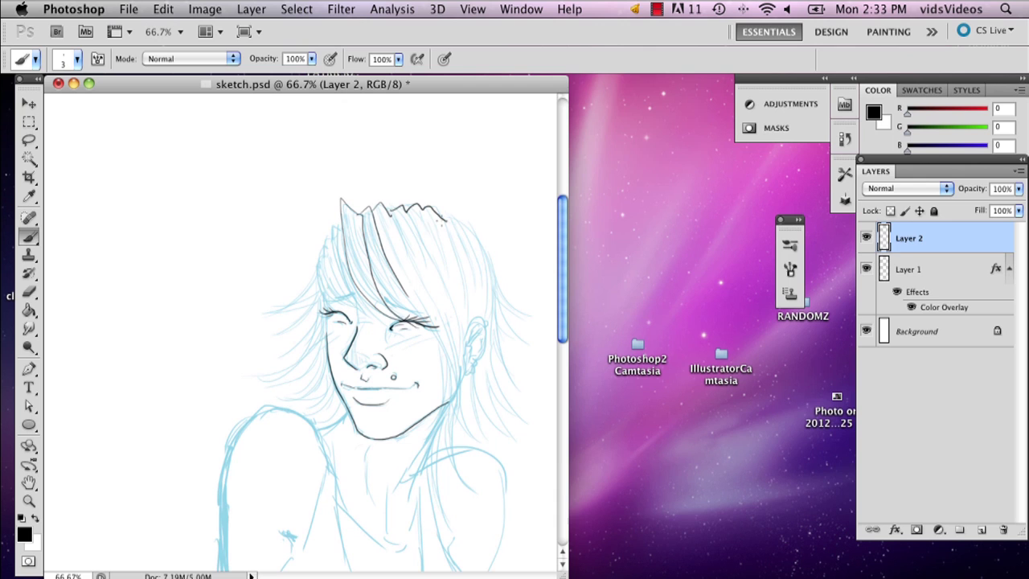
pyautogui.press('super+z')
pyautogui.press('alt+super+z')
pyautogui.press('alt+super+z')
pyautogui.press('alt+super+z')
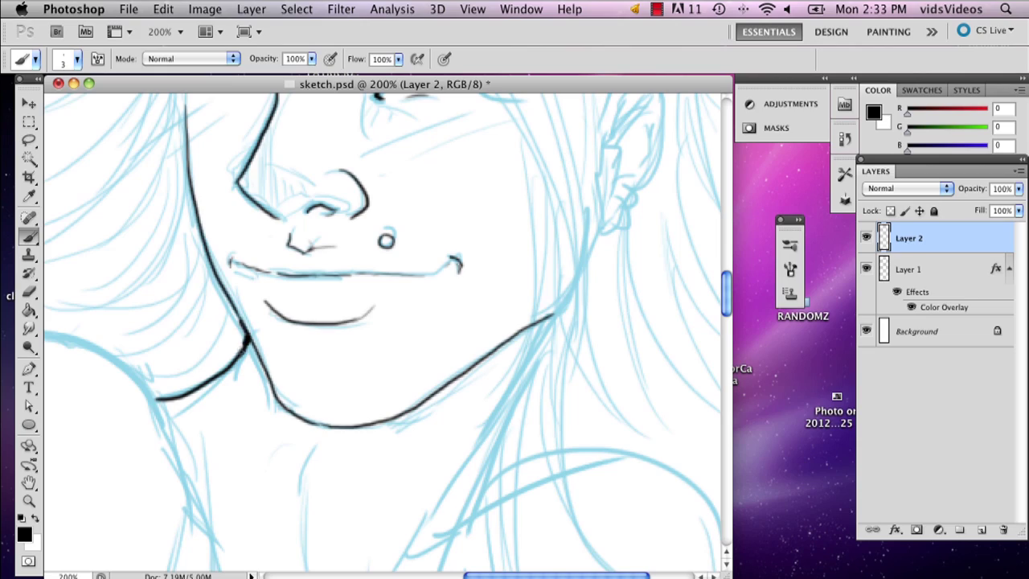
# Extend the jawline ink further left, then reframe the sketch at 66.7% zoom
pyautogui.moveTo(241, 347); pyautogui.dragTo(144, 400)
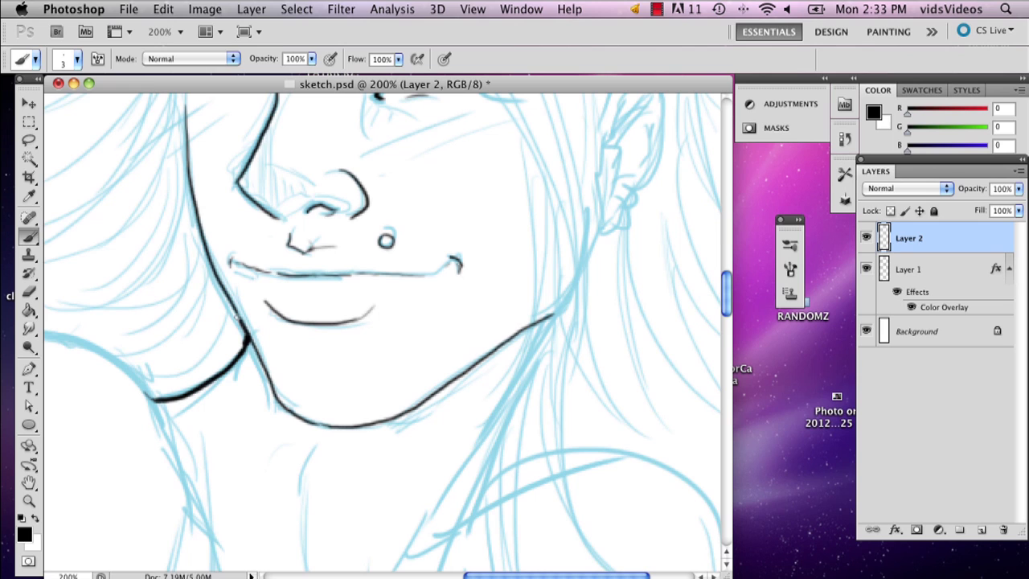
pyautogui.click(29, 500)
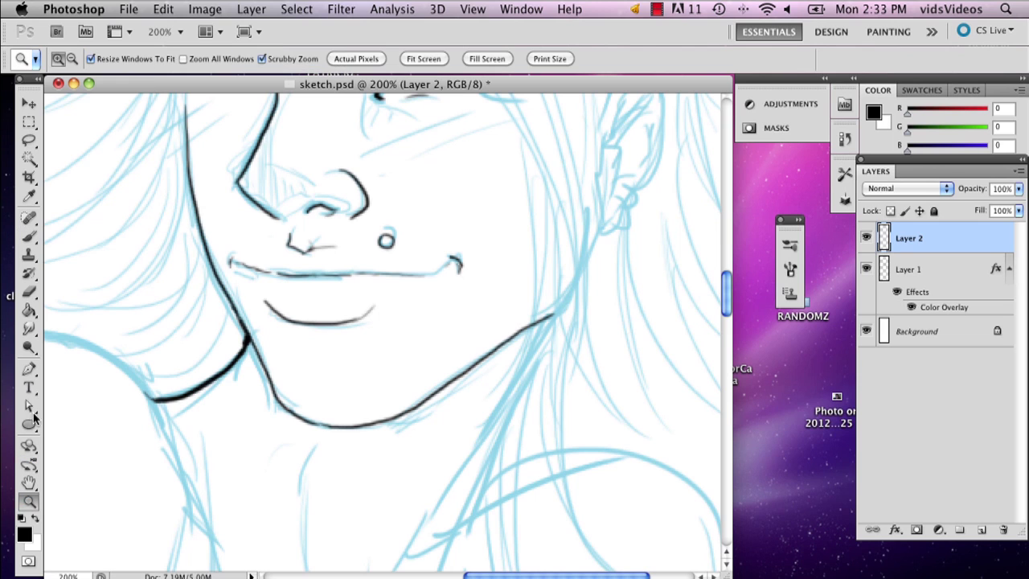
pyautogui.click(431, 57)
pyautogui.moveTo(108, 246); pyautogui.dragTo(139, 309)
pyautogui.moveTo(225, 574); pyautogui.dragTo(580, 574)
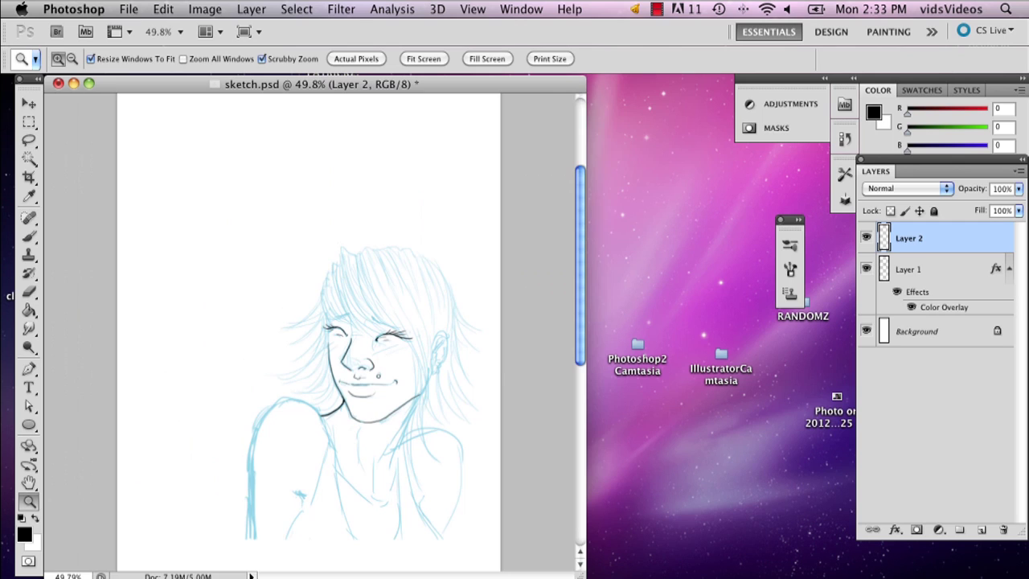
pyautogui.click(356, 515)
pyautogui.click(207, 312)
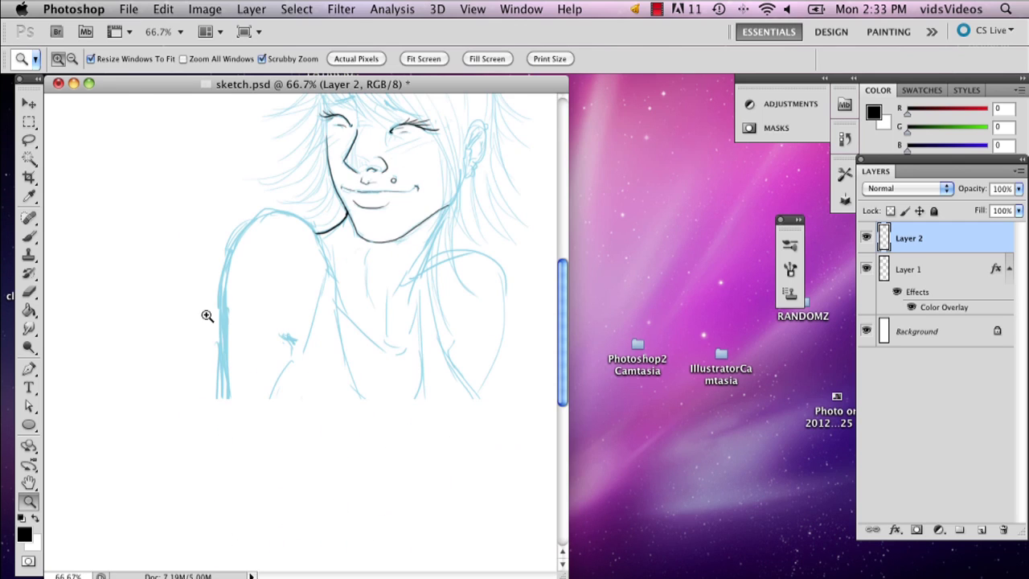
pyautogui.click(29, 236)
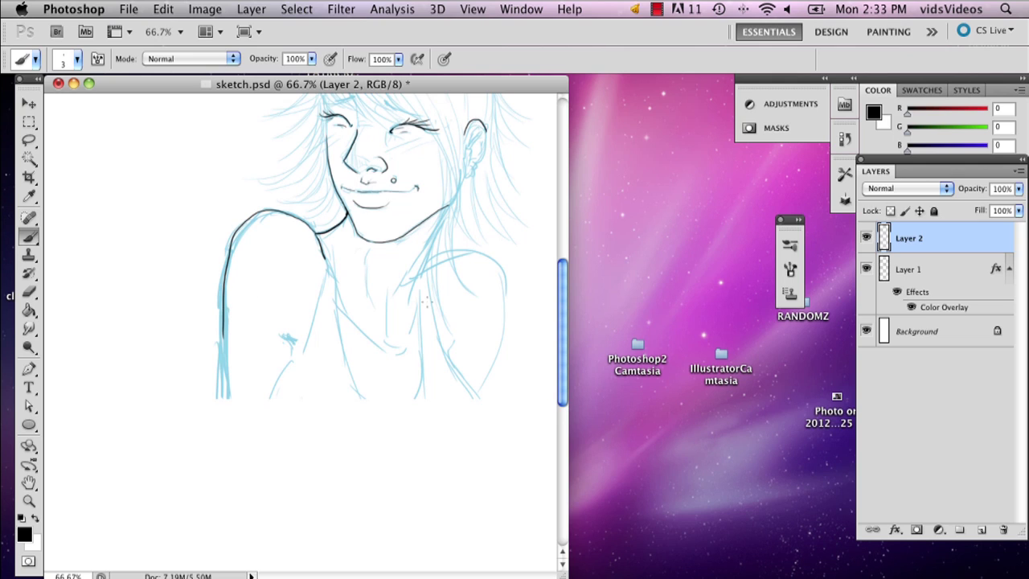
# Ink both sides of the neck, the chest and collarbone lines, and a mark at the ear top
pyautogui.moveTo(449, 212); pyautogui.dragTo(400, 299)
pyautogui.press('super+z')
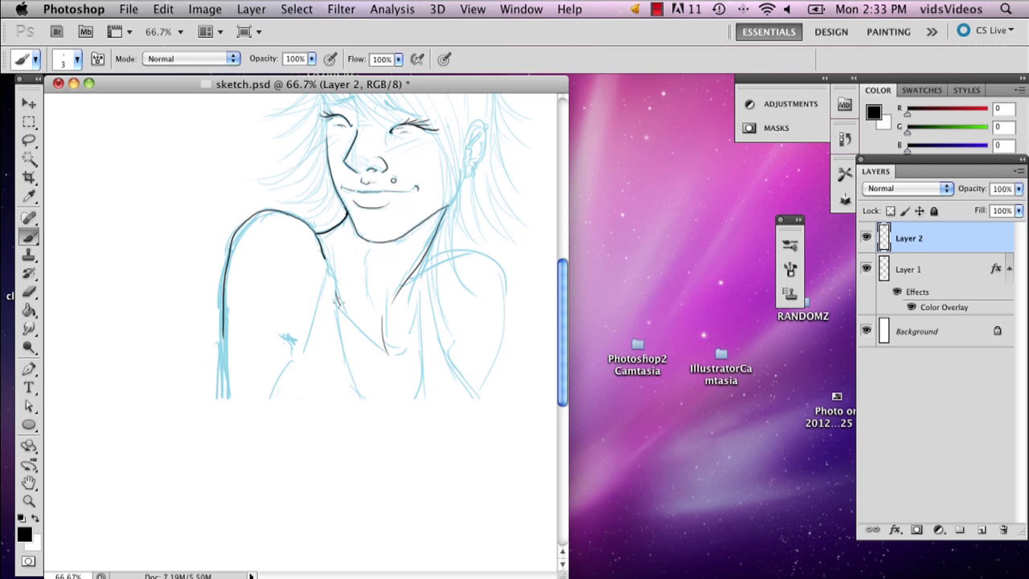
pyautogui.moveTo(321, 243); pyautogui.dragTo(363, 397)
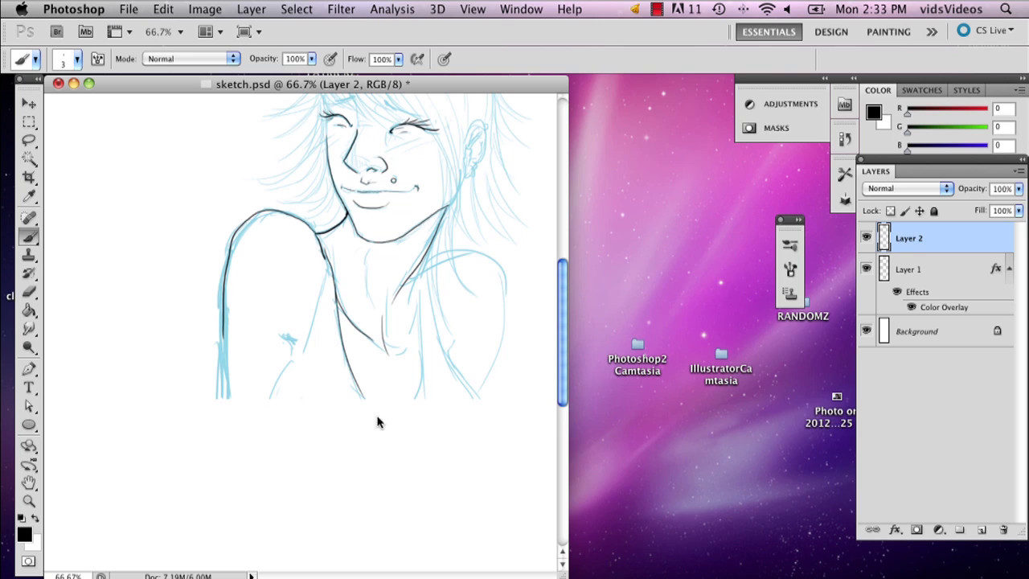
pyautogui.moveTo(326, 262)
pyautogui.mouseDown()
pyautogui.moveTo(307, 354)
pyautogui.moveTo(334, 358)
pyautogui.moveTo(406, 422)
pyautogui.mouseUp()
pyautogui.moveTo(420, 275); pyautogui.dragTo(395, 401)
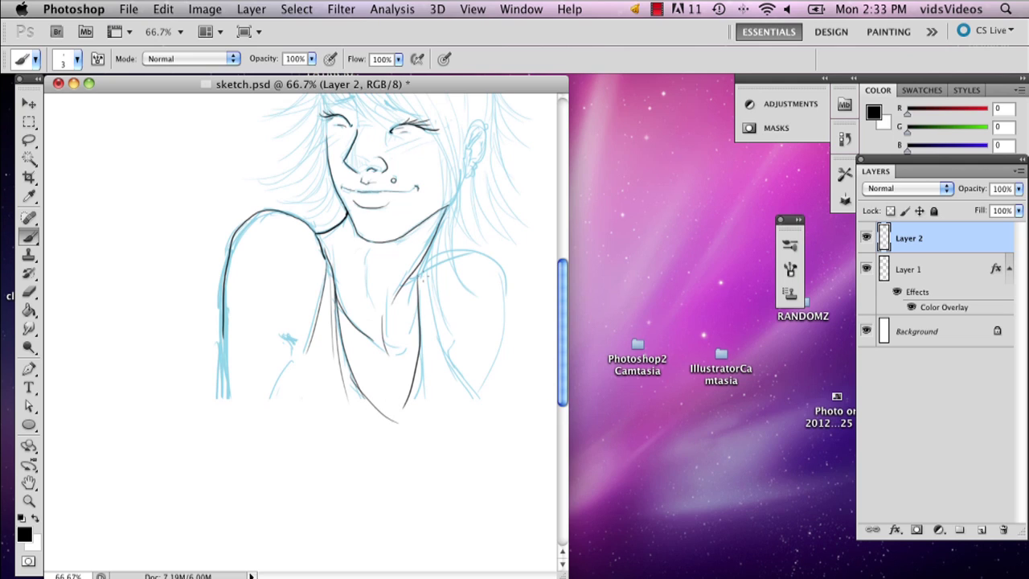
pyautogui.moveTo(421, 275)
pyautogui.mouseDown()
pyautogui.moveTo(426, 376)
pyautogui.moveTo(450, 380)
pyautogui.mouseUp()
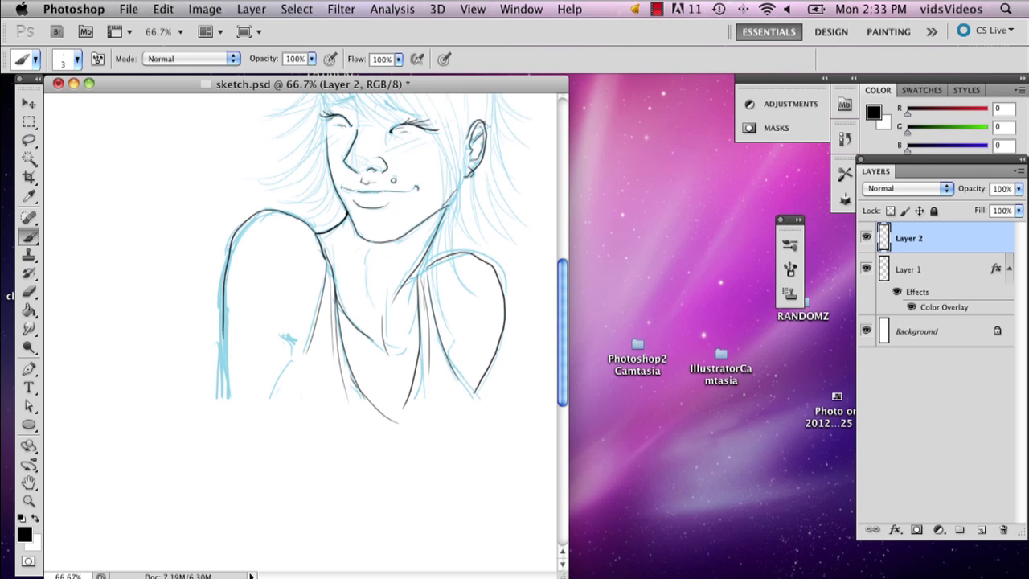
pyautogui.moveTo(485, 123); pyautogui.dragTo(490, 130)
pyautogui.moveTo(456, 223); pyautogui.dragTo(446, 135)
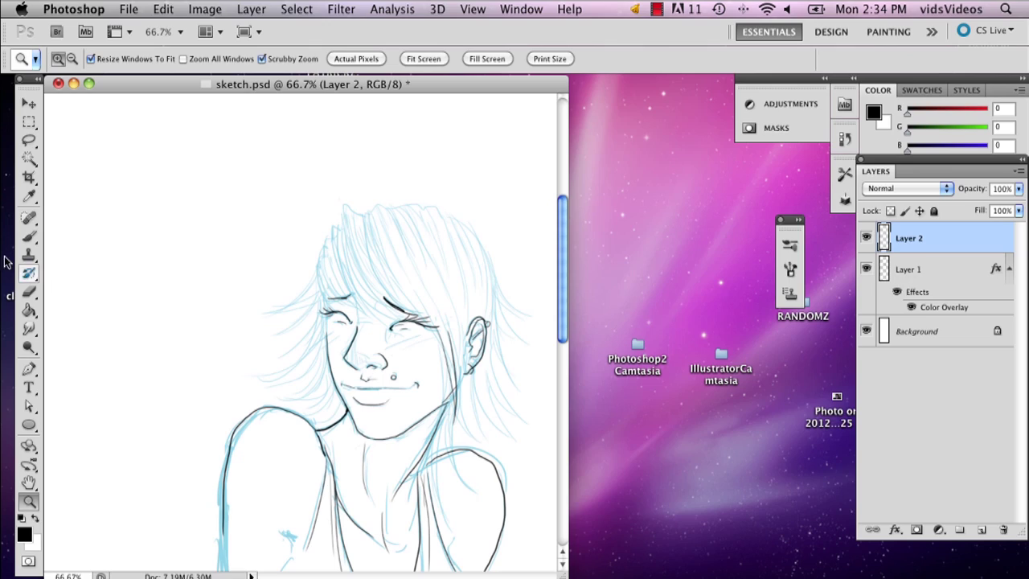
# Ink the neck below the ear and black hair strands over the forehead, left eye and left cheek
pyautogui.click(29, 237)
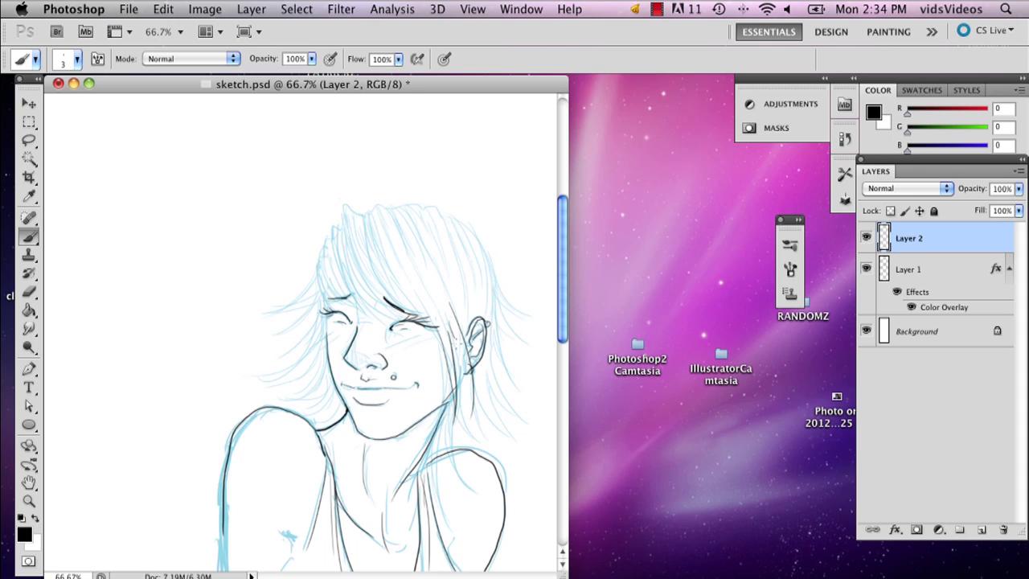
pyautogui.moveTo(471, 339); pyautogui.dragTo(449, 433)
pyautogui.moveTo(343, 246)
pyautogui.mouseDown()
pyautogui.moveTo(389, 337)
pyautogui.moveTo(401, 330)
pyautogui.mouseUp()
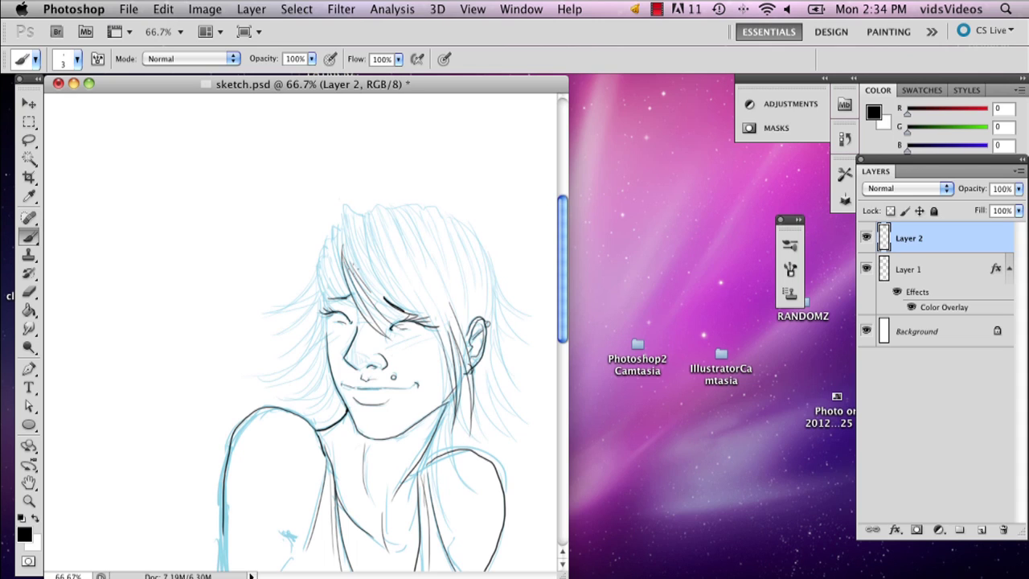
pyautogui.moveTo(376, 259); pyautogui.dragTo(424, 319)
pyautogui.moveTo(397, 269); pyautogui.dragTo(434, 361)
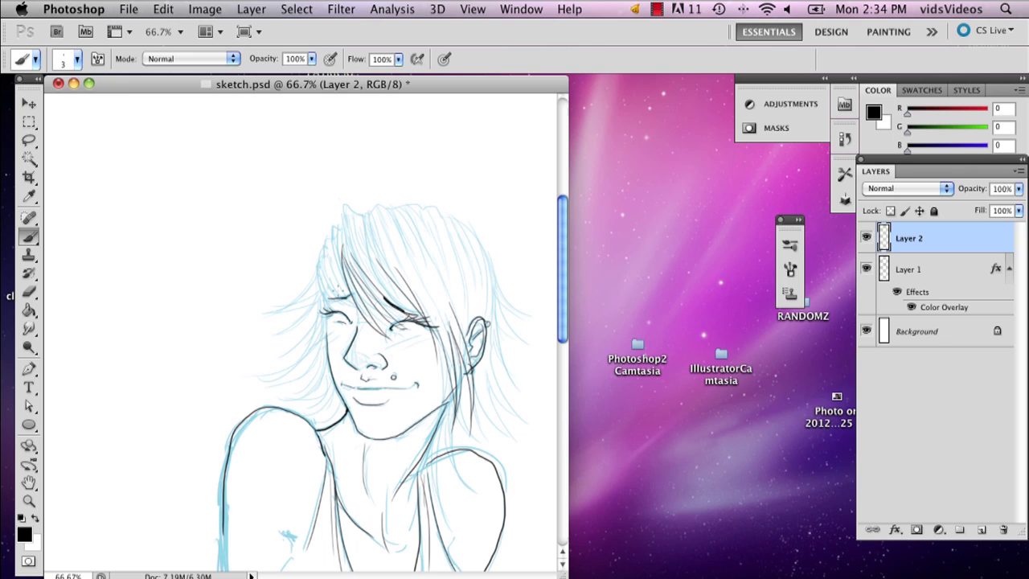
pyautogui.moveTo(339, 262); pyautogui.dragTo(360, 321)
pyautogui.moveTo(330, 244); pyautogui.dragTo(355, 318)
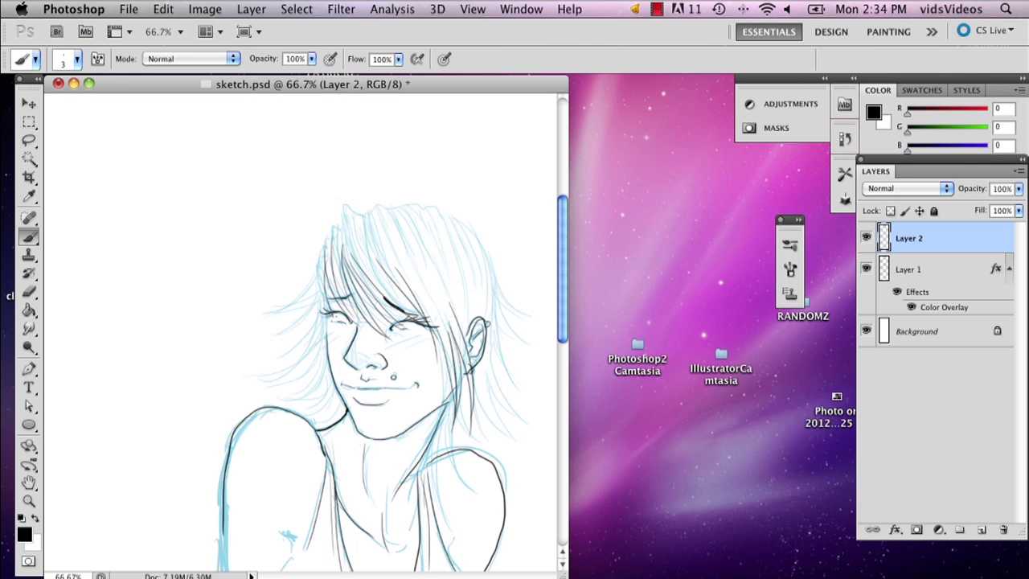
pyautogui.moveTo(336, 273); pyautogui.dragTo(325, 322)
pyautogui.moveTo(321, 255)
pyautogui.mouseDown()
pyautogui.moveTo(317, 285)
pyautogui.moveTo(331, 326)
pyautogui.mouseUp()
pyautogui.moveTo(312, 291); pyautogui.dragTo(276, 327)
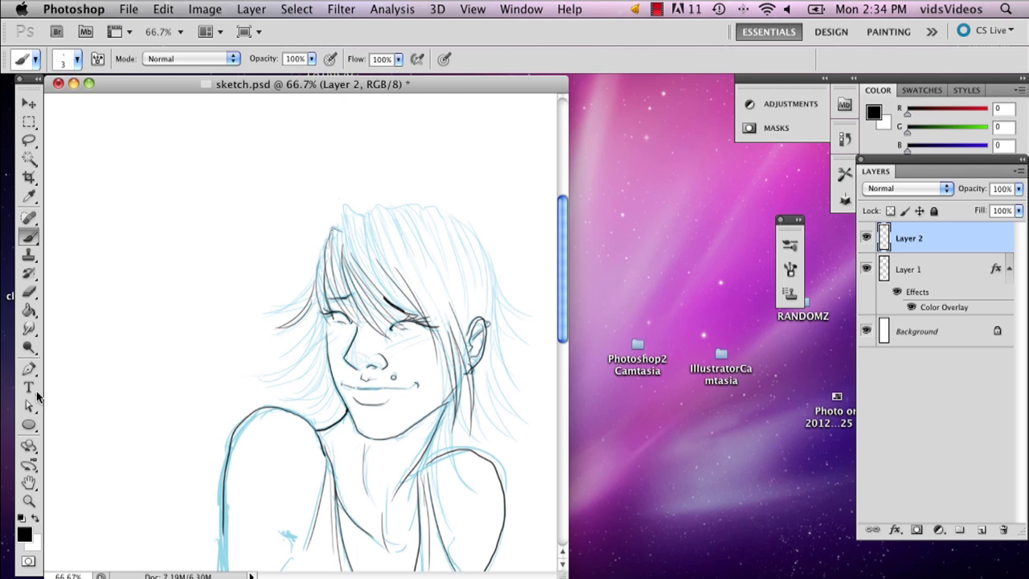
# Trace Freeform Pen paths along the top of the hair and the strands below the ear
pyautogui.click(29, 368)
pyautogui.moveTo(29, 370); pyautogui.dragTo(74, 383)
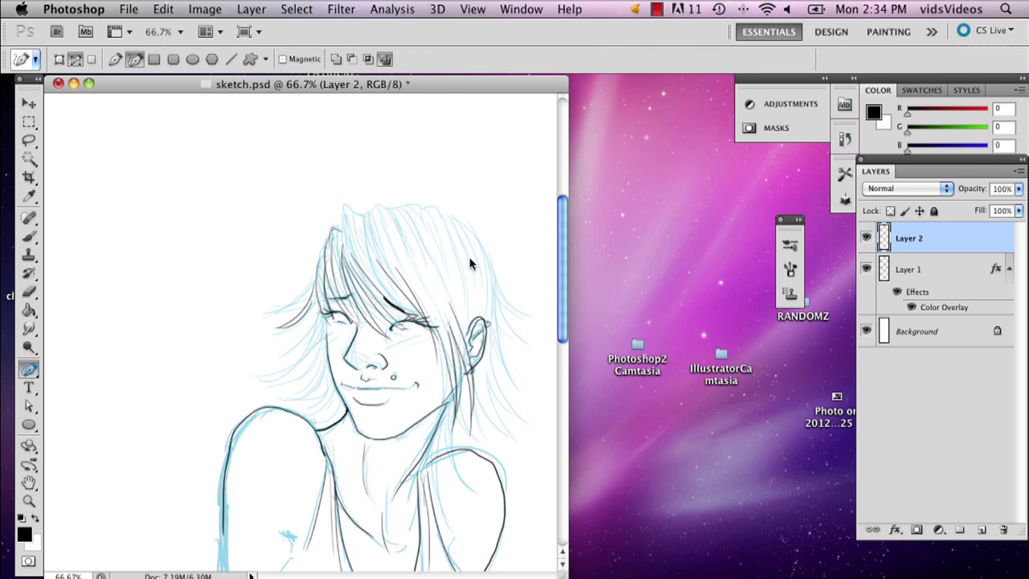
pyautogui.moveTo(339, 223)
pyautogui.mouseDown()
pyautogui.moveTo(418, 208)
pyautogui.moveTo(449, 217)
pyautogui.moveTo(486, 256)
pyautogui.moveTo(516, 320)
pyautogui.moveTo(538, 331)
pyautogui.moveTo(508, 310)
pyautogui.moveTo(533, 345)
pyautogui.mouseUp()
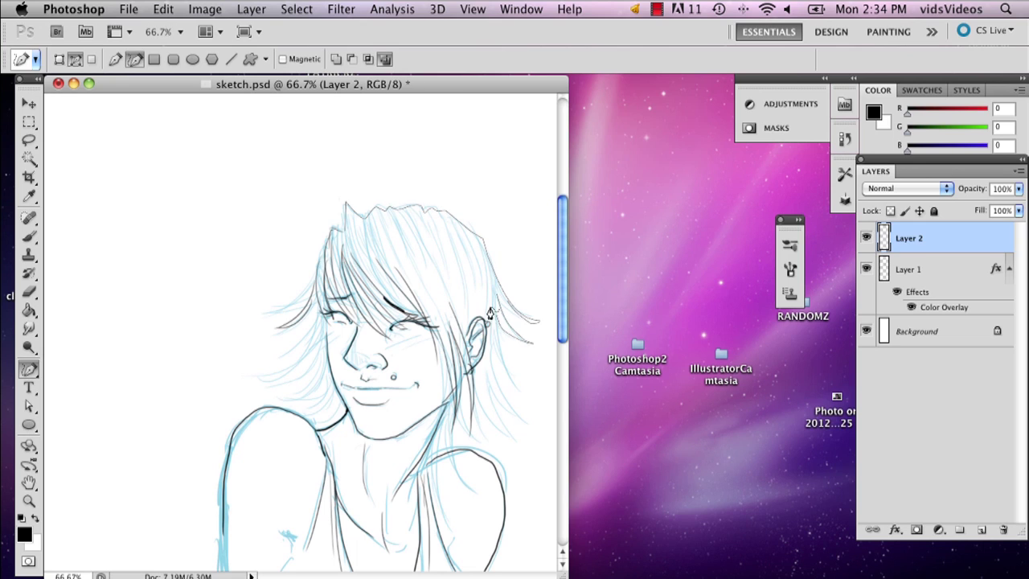
pyautogui.moveTo(492, 314)
pyautogui.mouseDown()
pyautogui.moveTo(509, 378)
pyautogui.moveTo(493, 377)
pyautogui.moveTo(517, 441)
pyautogui.mouseUp()
pyautogui.moveTo(484, 376)
pyautogui.mouseDown()
pyautogui.moveTo(507, 453)
pyautogui.moveTo(492, 474)
pyautogui.mouseUp()
pyautogui.moveTo(468, 400)
pyautogui.mouseDown()
pyautogui.moveTo(485, 494)
pyautogui.moveTo(462, 450)
pyautogui.moveTo(466, 508)
pyautogui.mouseUp()
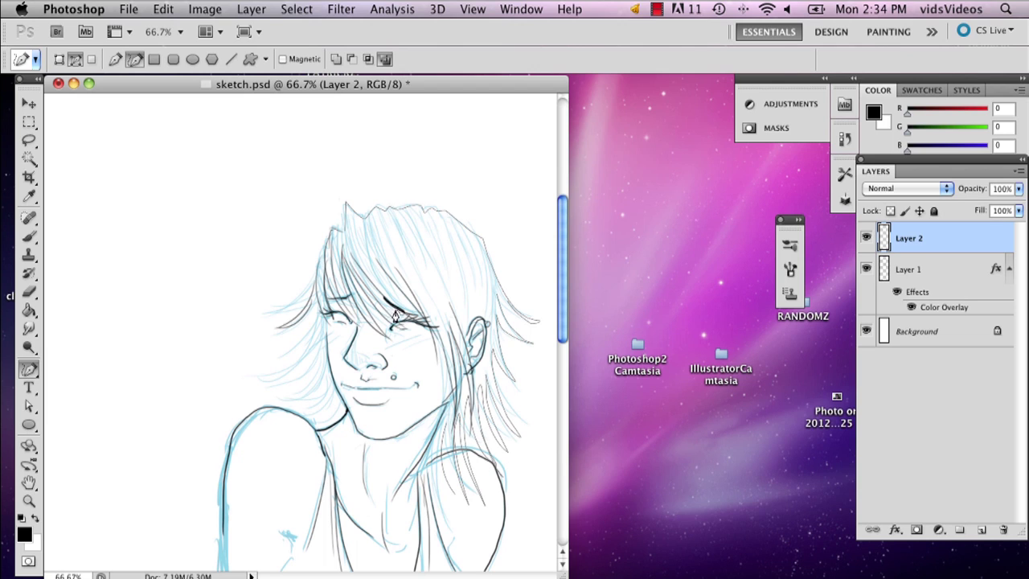
# Stroke the paths with the brush using Simulate Pressure, then delete the work path
pyautogui.rightClick(438, 285)
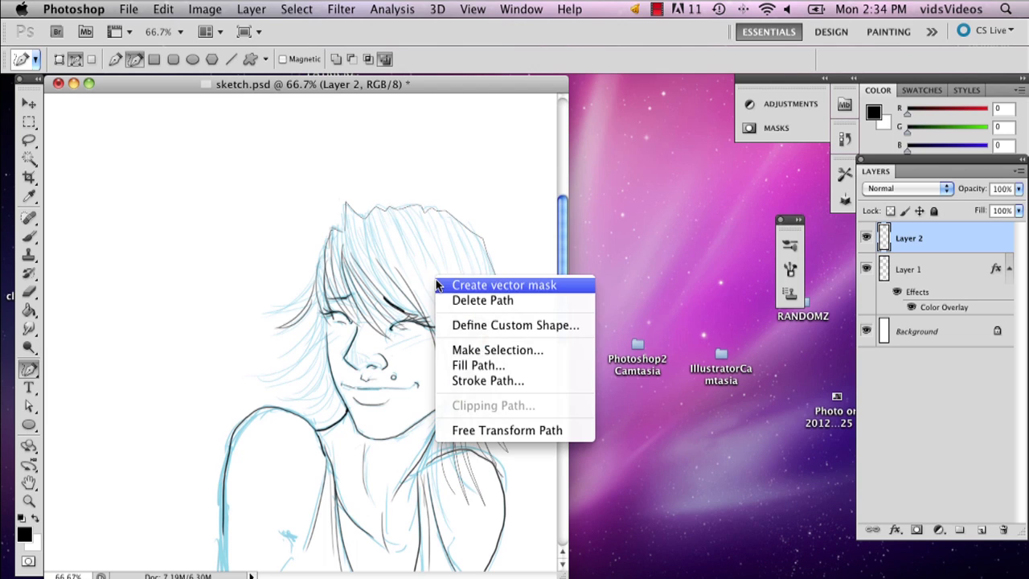
pyautogui.click(488, 382)
pyautogui.click(363, 299)
pyautogui.click(639, 273)
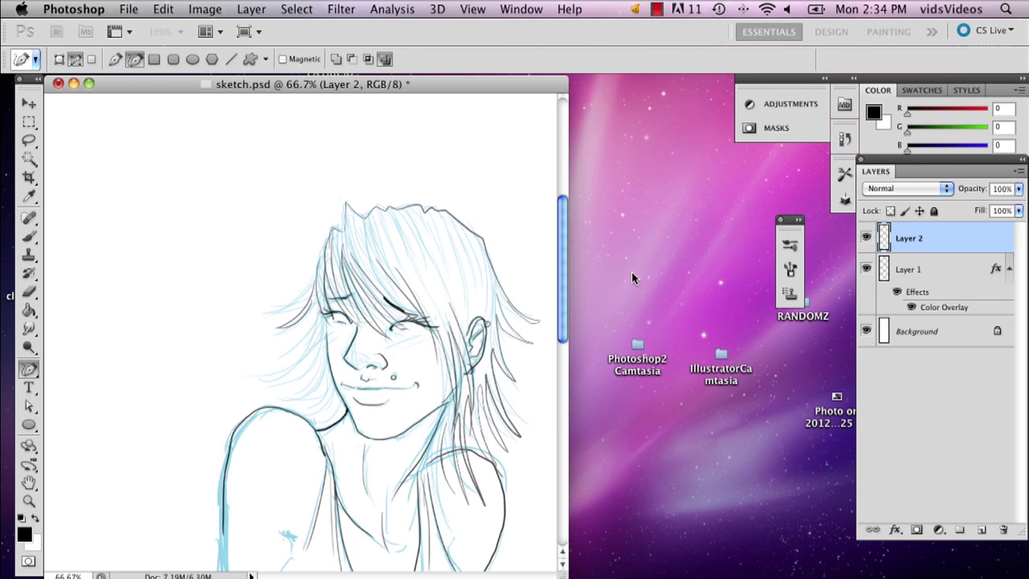
pyautogui.rightClick(397, 330)
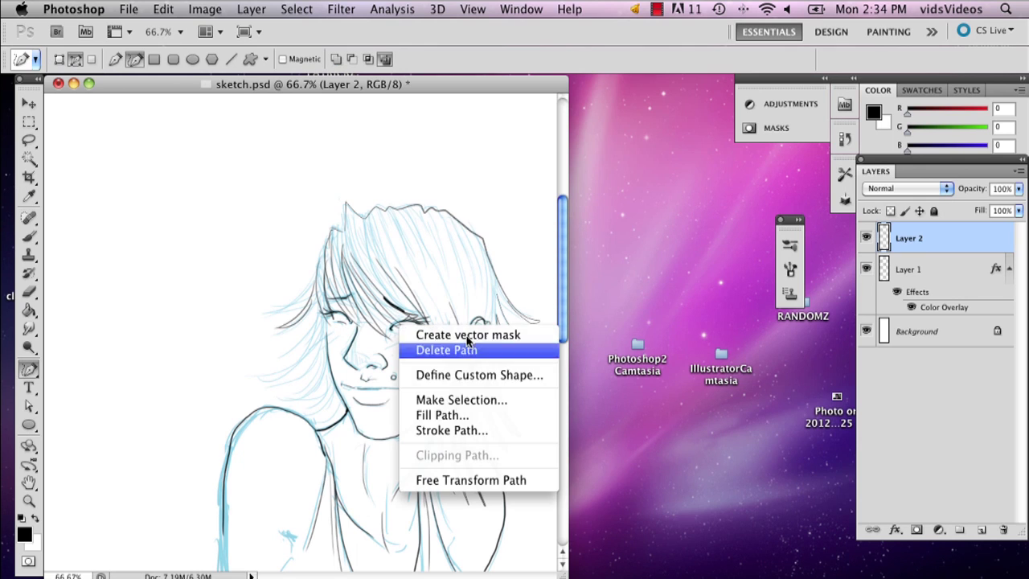
pyautogui.click(450, 352)
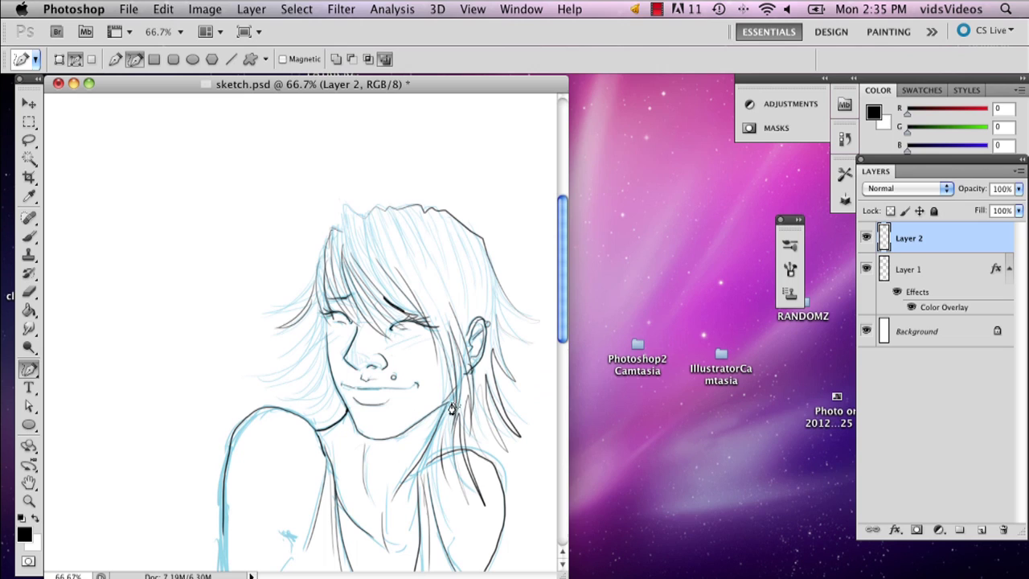
# Hide Layer 1's blue sketch and view the black line art at 50% zoom
pyautogui.click(865, 270)
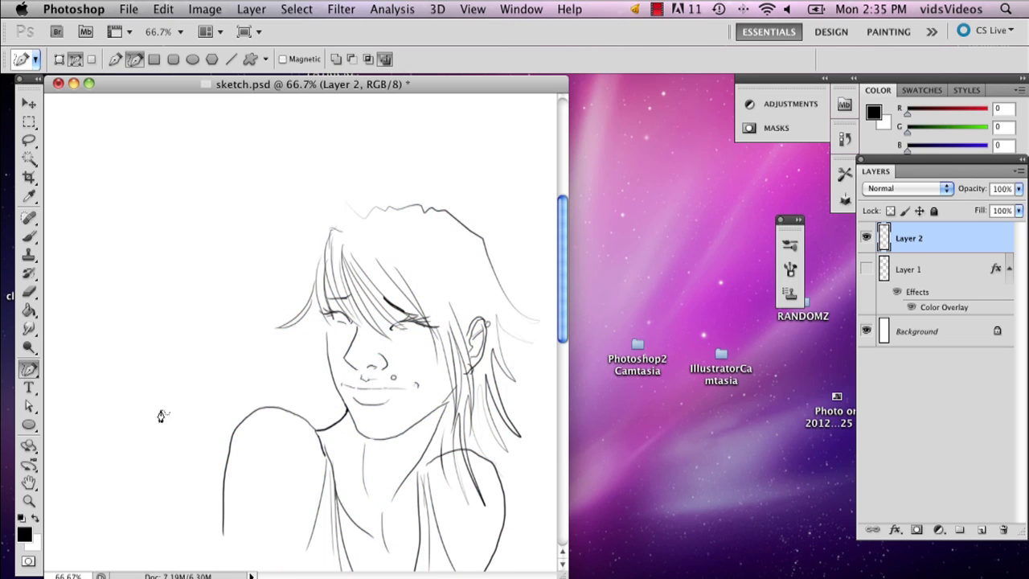
pyautogui.click(29, 500)
pyautogui.click(356, 58)
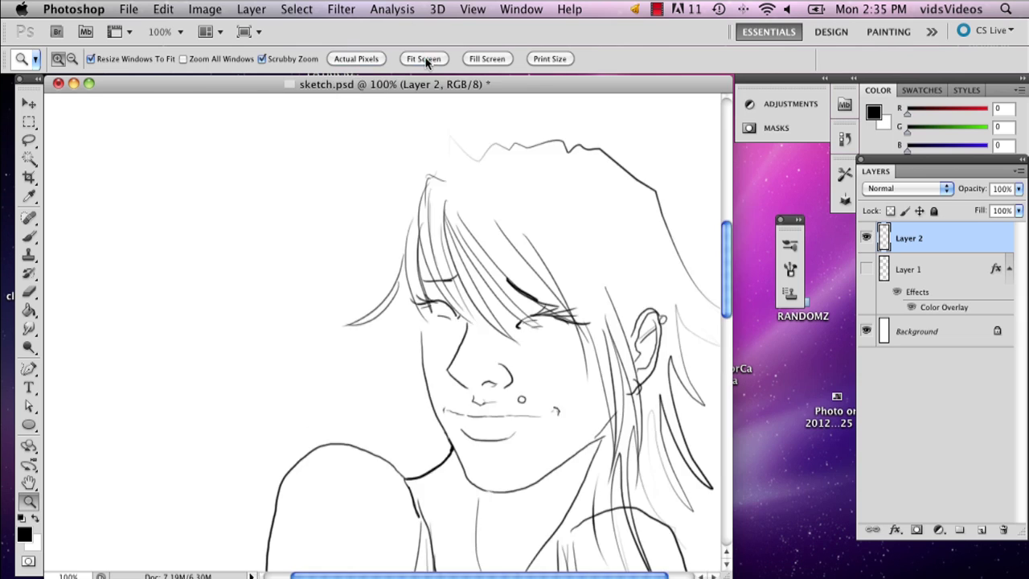
pyautogui.click(423, 59)
pyautogui.click(185, 299)
pyautogui.click(197, 321)
pyautogui.click(197, 321)
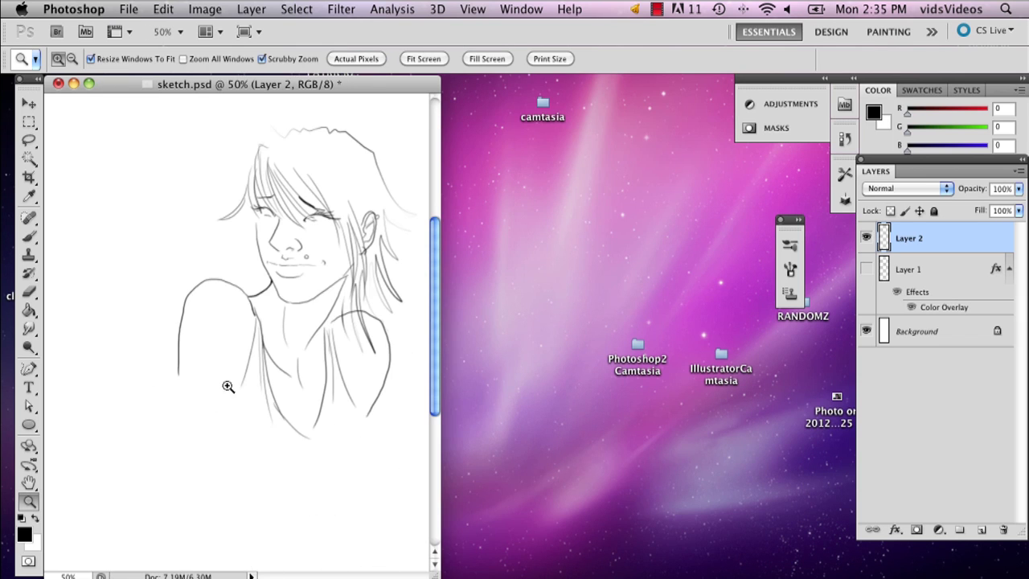